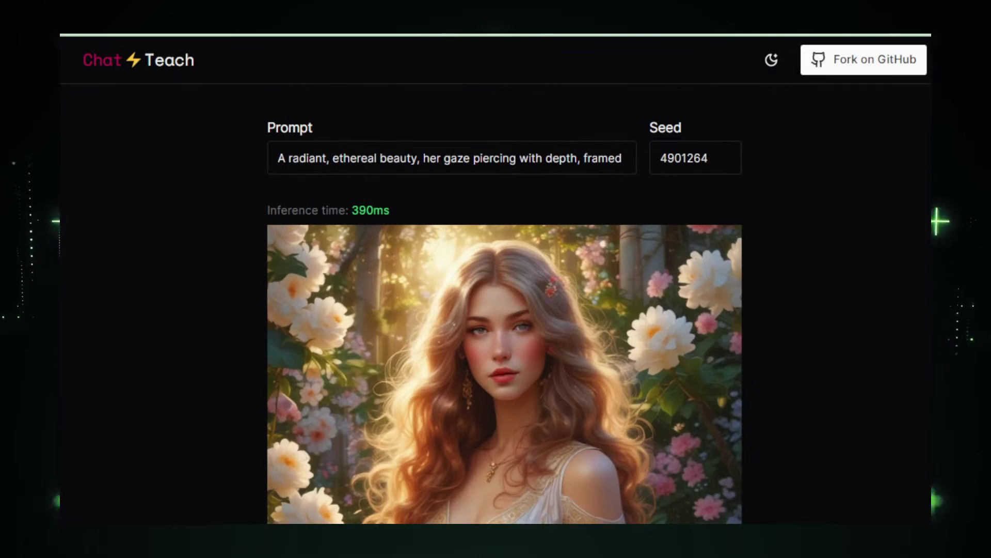
- Replace the prompt with 'a beautiful girl in a professional cooking dress', fixing the misspelling
{"action": "scroll", "coordinate": [871, 289], "scroll_direction": "down", "scroll_amount": 3}
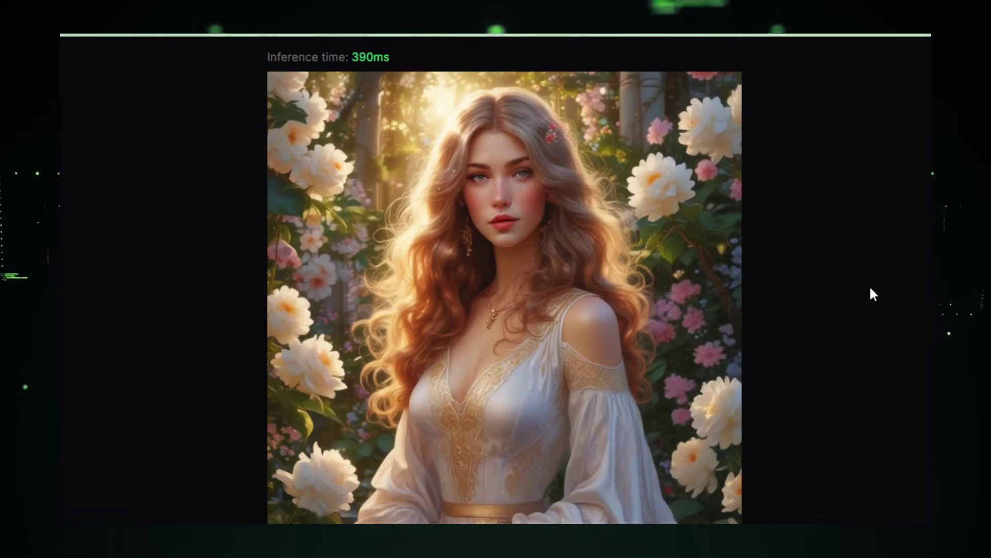
{"action": "scroll", "coordinate": [871, 290], "scroll_direction": "down", "scroll_amount": 2}
{"action": "scroll", "coordinate": [871, 289], "scroll_direction": "up", "scroll_amount": 2}
{"action": "scroll", "coordinate": [873, 294], "scroll_direction": "up", "scroll_amount": 3}
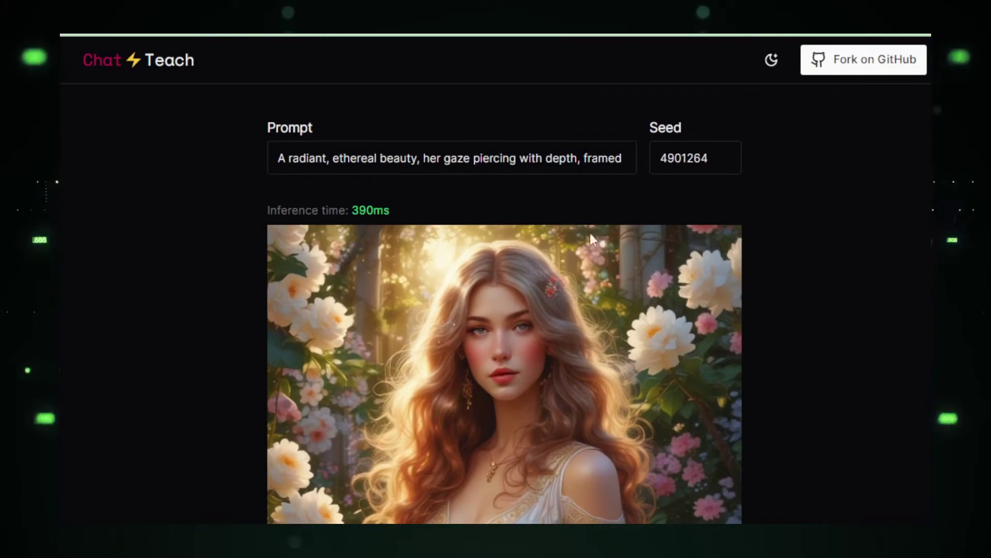
{"action": "triple_click", "coordinate": [454, 158]}
{"action": "type", "text": "a beautiful girl"}
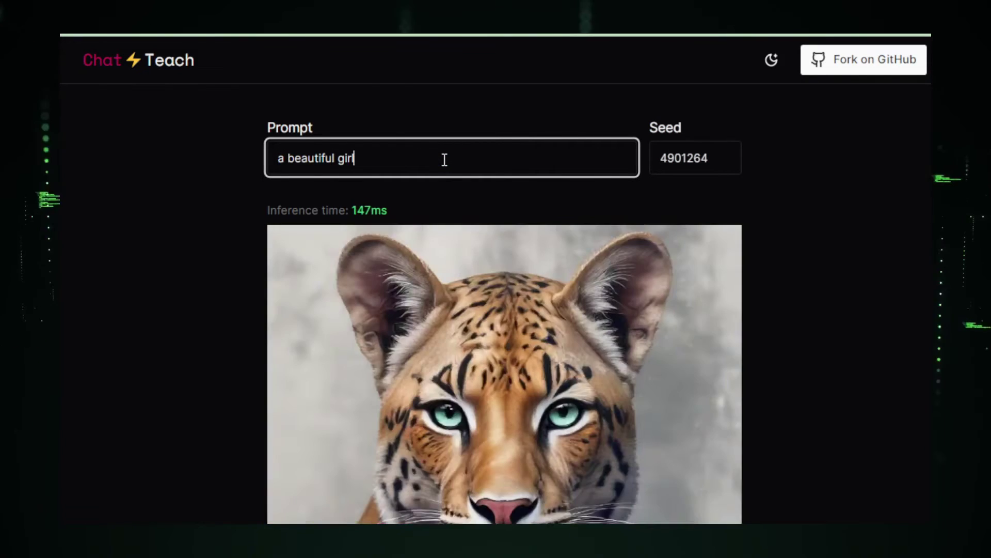
{"action": "type", "text": " in a pro"}
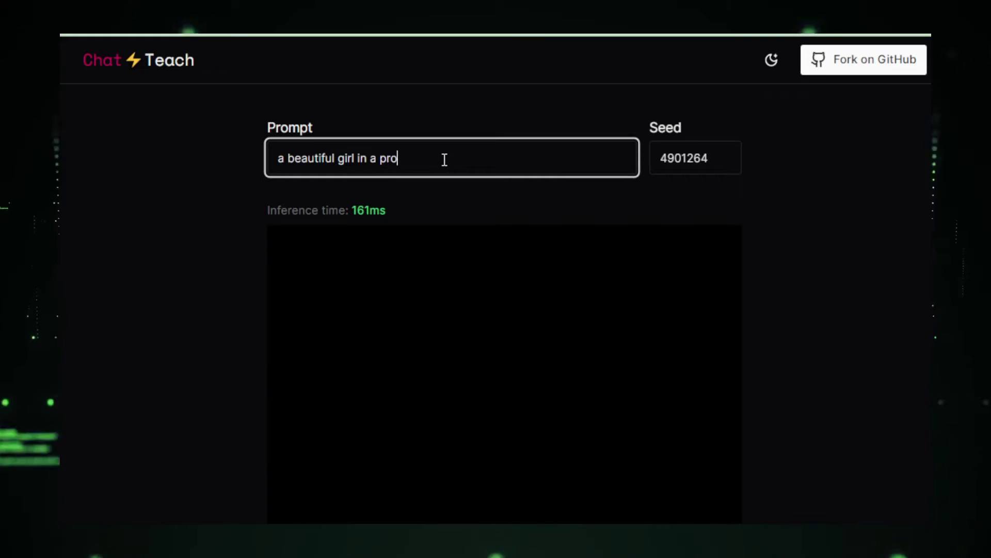
{"action": "type", "text": "fessionl"}
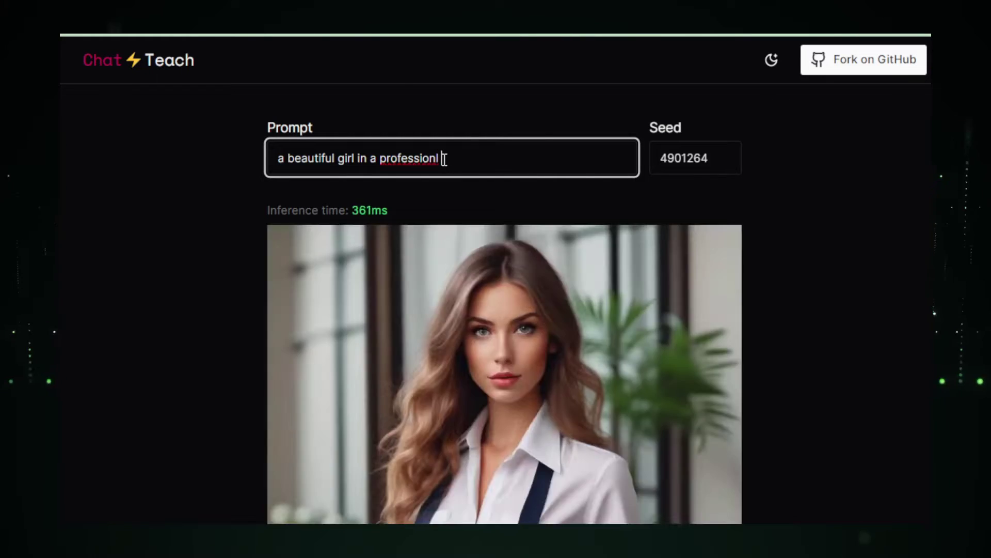
{"action": "type", "text": " cooking dress"}
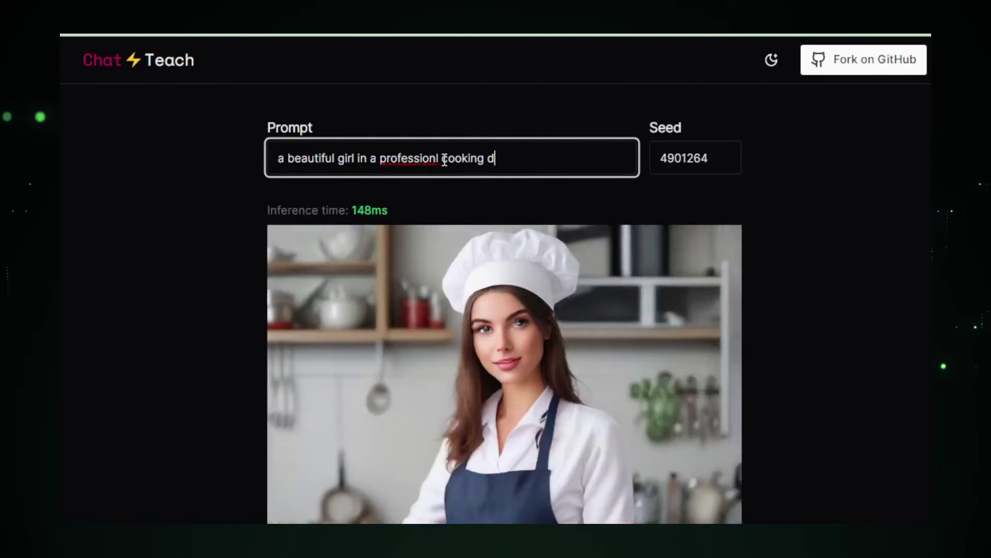
{"action": "right_click", "coordinate": [436, 159]}
{"action": "left_click", "coordinate": [449, 176]}
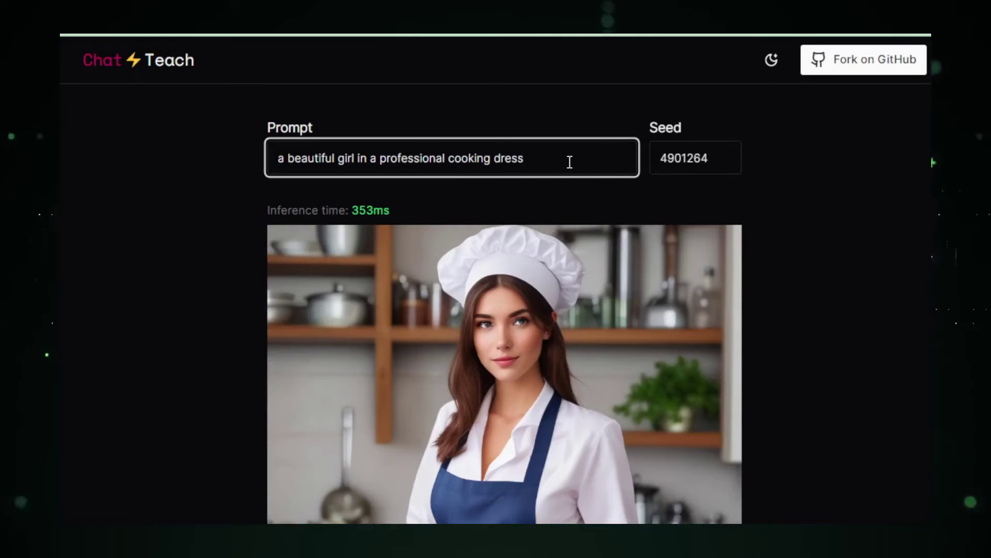
- Highlight the full prompt and the 356ms inference time of the generated image
{"action": "scroll", "coordinate": [804, 221], "scroll_direction": "down", "scroll_amount": 4}
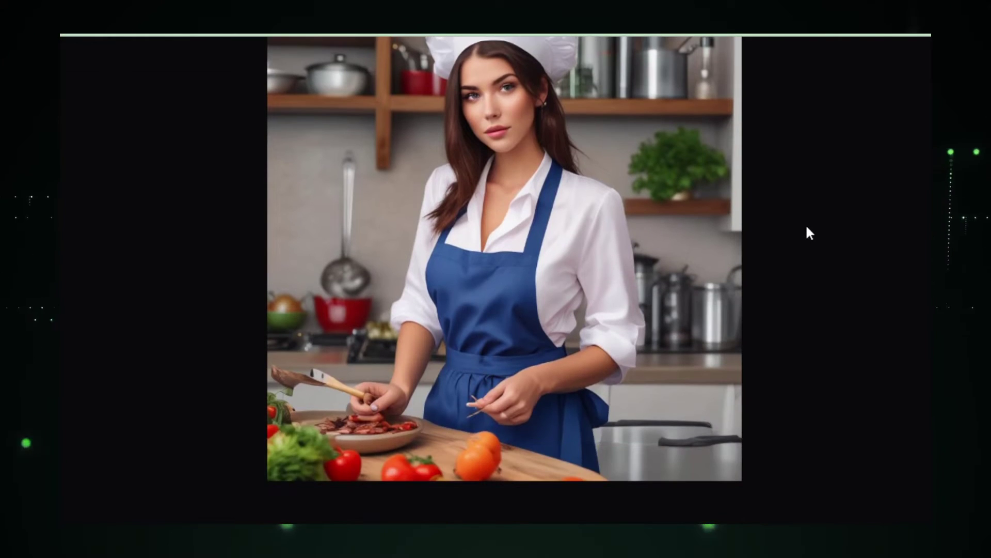
{"action": "scroll", "coordinate": [806, 226], "scroll_direction": "up", "scroll_amount": 2}
{"action": "scroll", "coordinate": [807, 229], "scroll_direction": "up", "scroll_amount": 5}
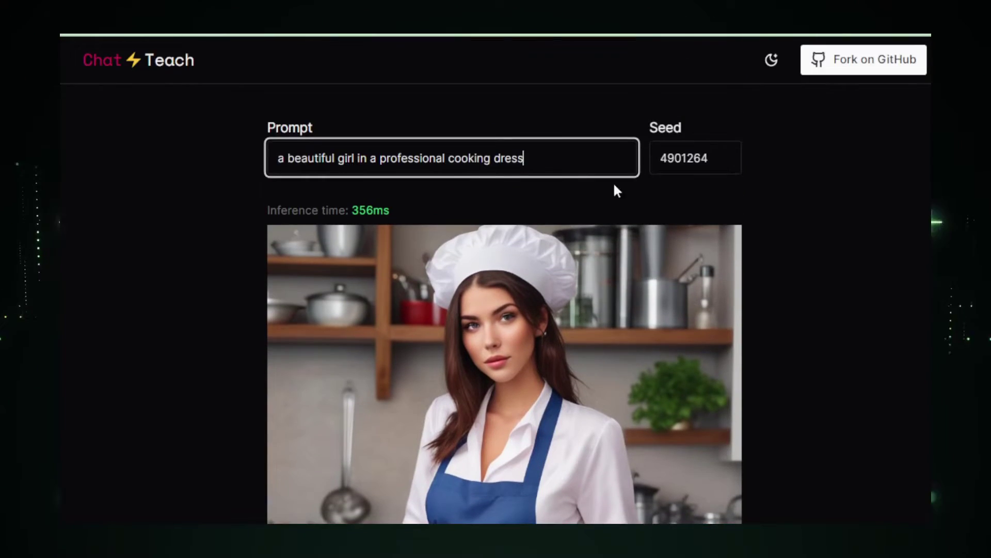
{"action": "left_click_drag", "start_coordinate": [556, 158], "coordinate": [270, 160]}
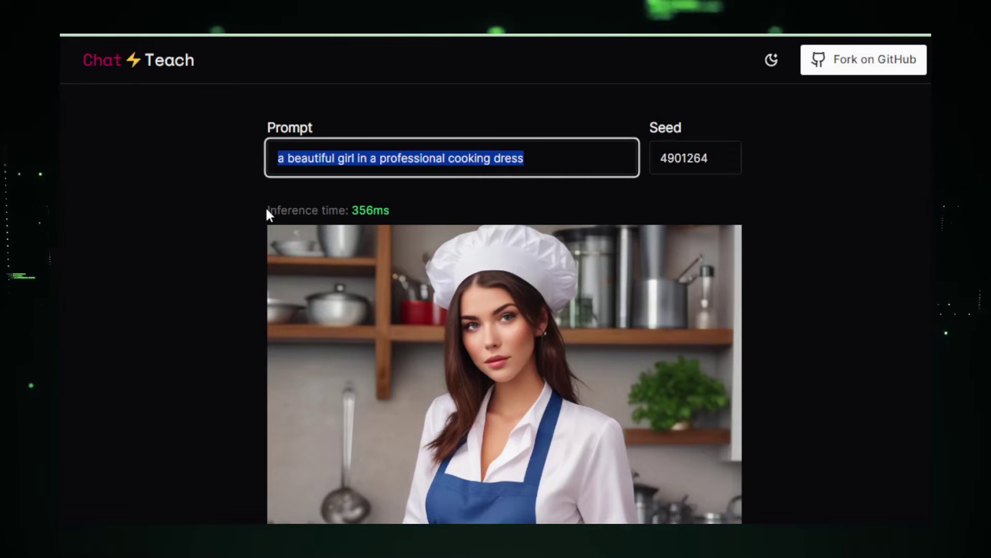
{"action": "left_click_drag", "start_coordinate": [268, 211], "coordinate": [402, 217]}
- Replace the prompt with 'a beautiful girl in a office wearing t-shirt'
{"action": "left_click", "coordinate": [328, 158]}
{"action": "key", "text": "ctrl+a"}
{"action": "type", "text": "a beautiful girl in a office wearing t-shirt"}
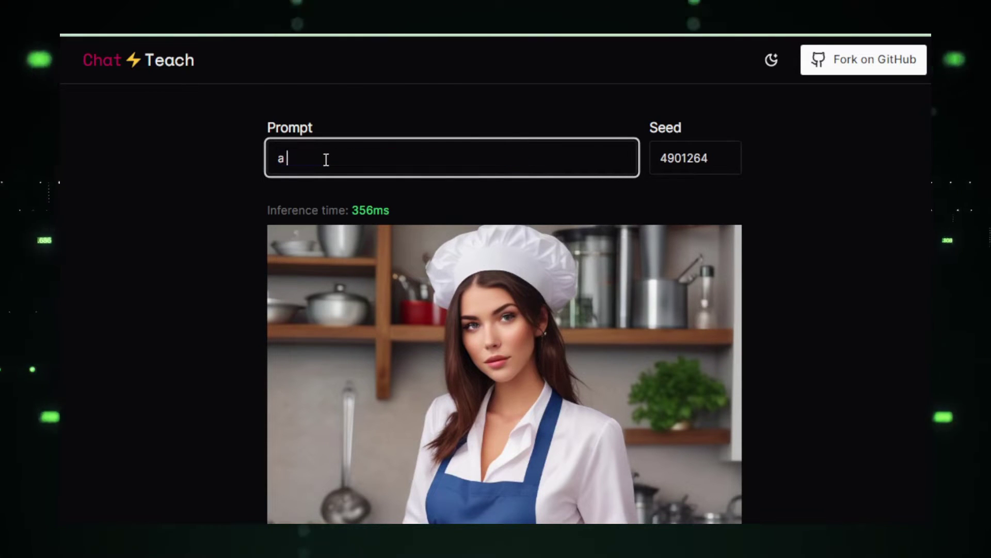
{"action": "scroll", "coordinate": [850, 268], "scroll_direction": "down", "scroll_amount": 3}
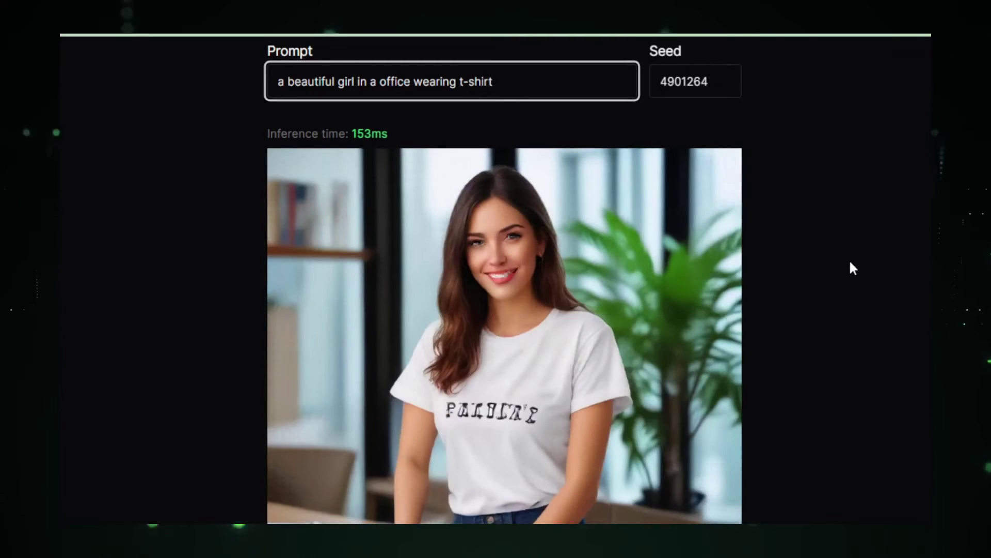
{"action": "scroll", "coordinate": [851, 263], "scroll_direction": "down", "scroll_amount": 2}
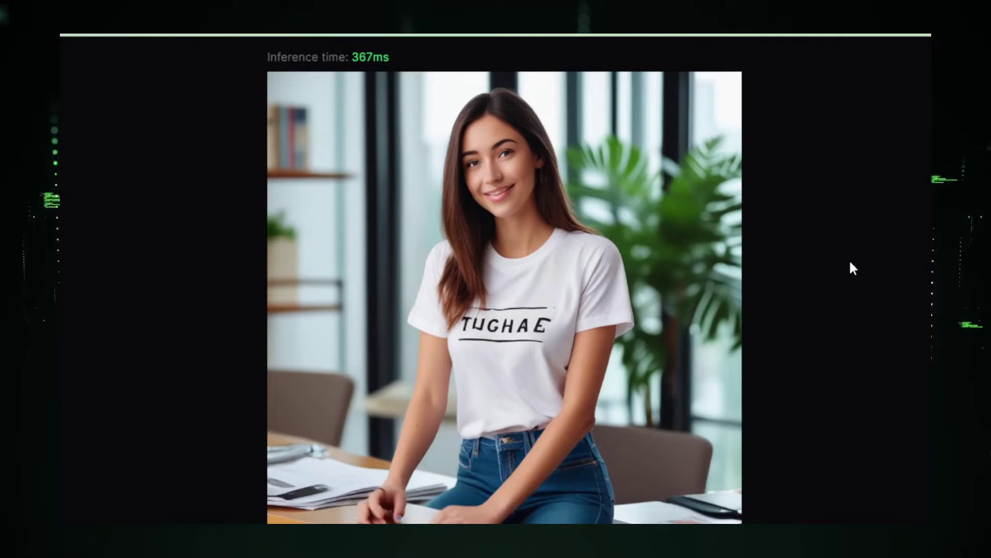
{"action": "scroll", "coordinate": [851, 263], "scroll_direction": "down", "scroll_amount": 2}
{"action": "scroll", "coordinate": [851, 263], "scroll_direction": "up", "scroll_amount": 4}
- Insert 'red' before 't-shirt' in the prompt
{"action": "key", "text": "Left"}
{"action": "key", "text": "Left"}
{"action": "key", "text": "Left"}
{"action": "key", "text": "Left"}
{"action": "key", "text": "Left"}
{"action": "key", "text": "Left"}
{"action": "key", "text": "Left"}
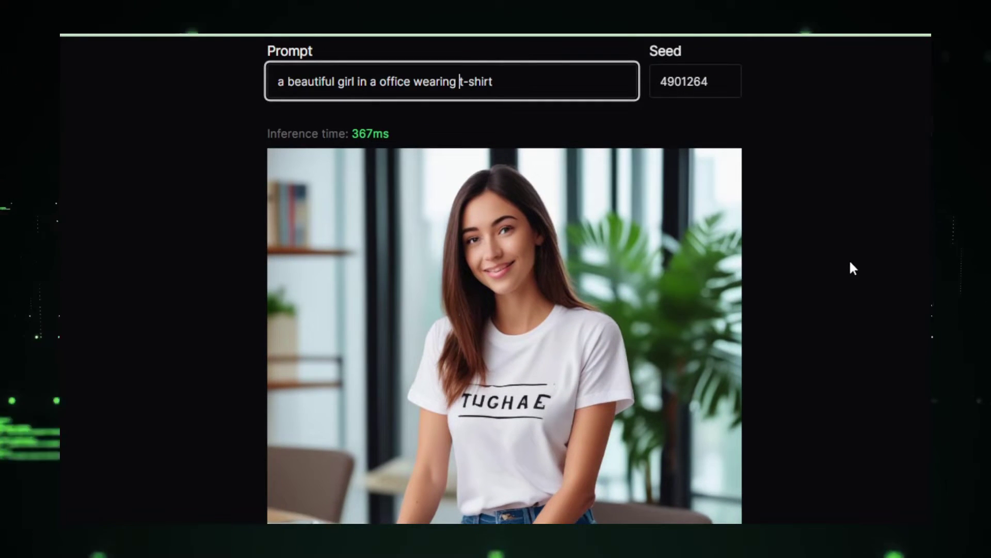
{"action": "type", "text": "red"}
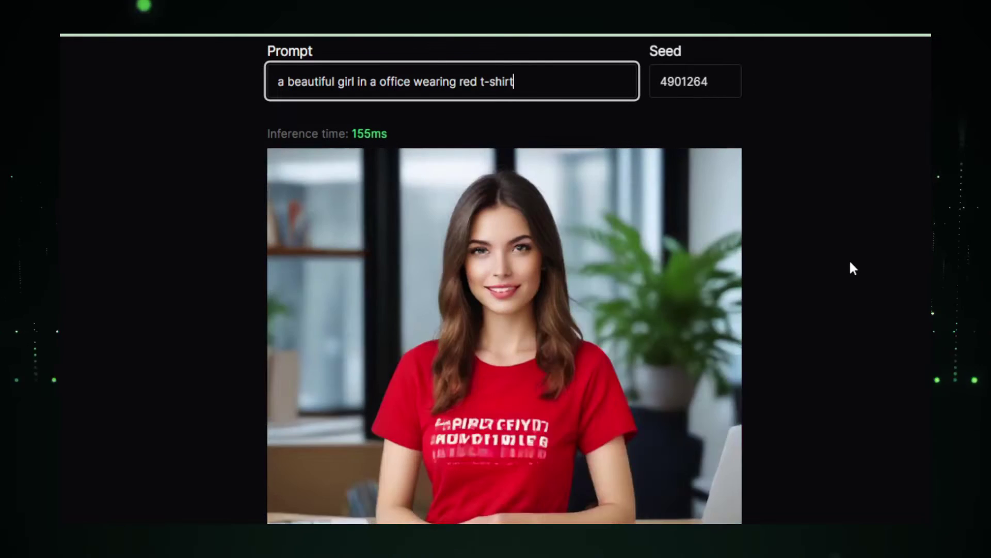
{"action": "scroll", "coordinate": [851, 264], "scroll_direction": "down", "scroll_amount": 2}
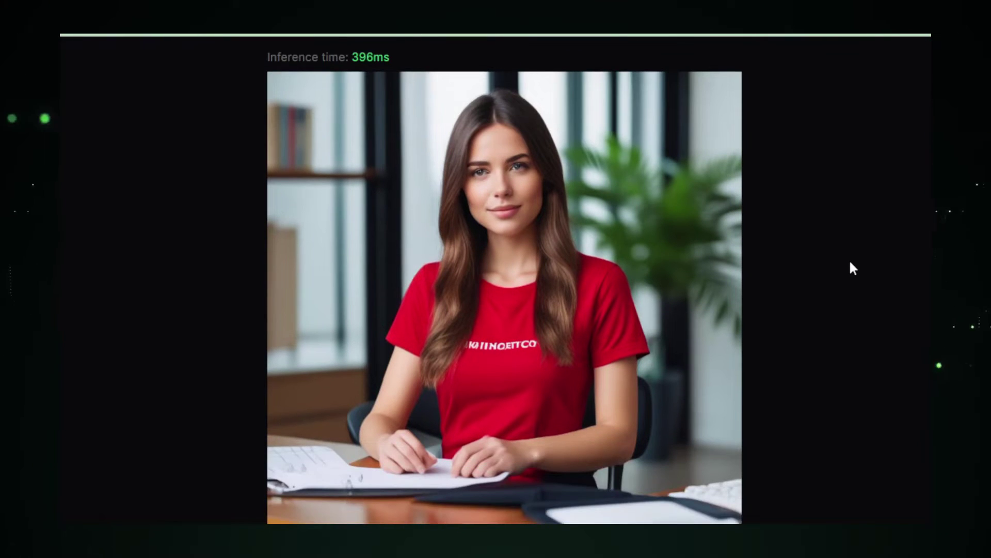
{"action": "scroll", "coordinate": [851, 264], "scroll_direction": "up", "scroll_amount": 2}
{"action": "scroll", "coordinate": [851, 263], "scroll_direction": "up", "scroll_amount": 2}
- Append 'and sunglass' and 'and a smart watch' to the prompt
{"action": "type", "text": "and sunglass"}
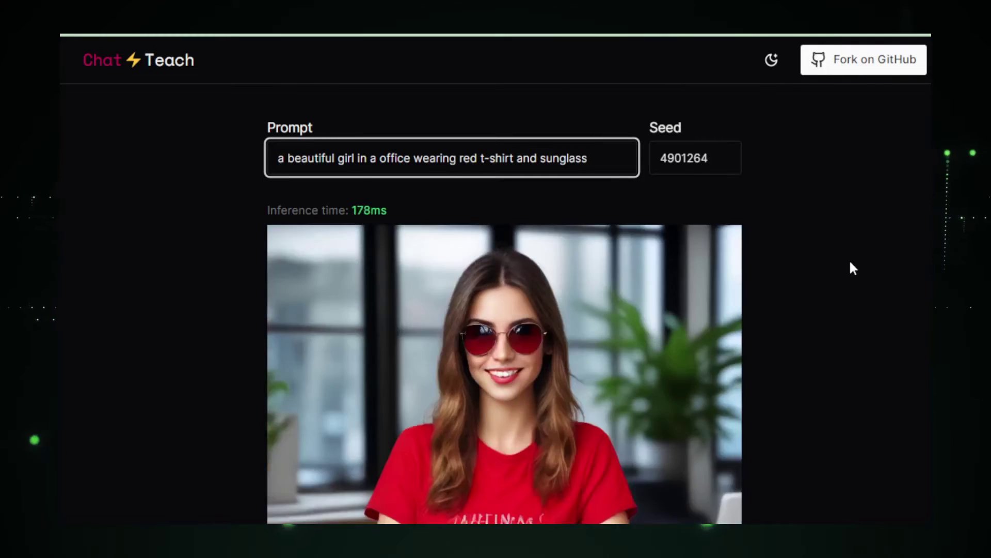
{"action": "scroll", "coordinate": [851, 263], "scroll_direction": "down", "scroll_amount": 4}
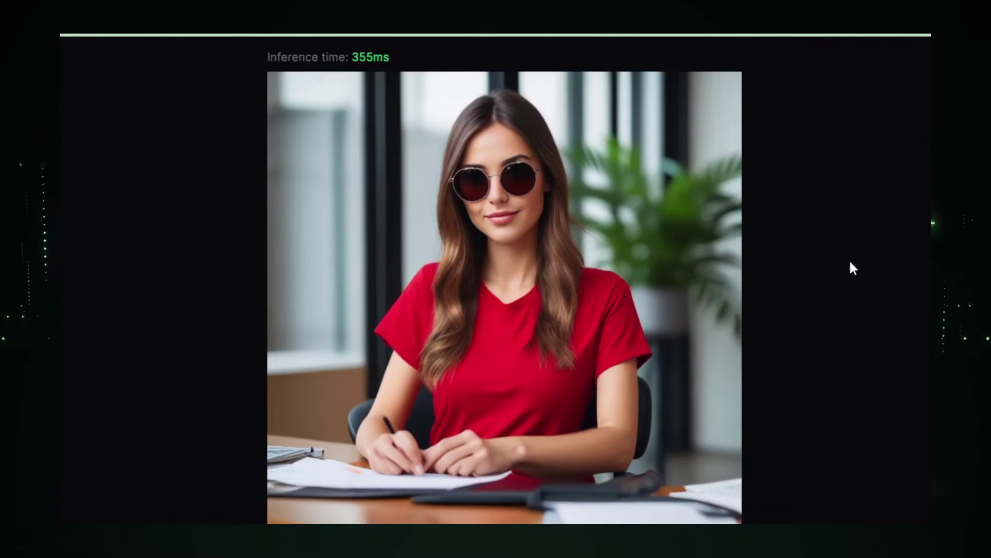
{"action": "scroll", "coordinate": [851, 263], "scroll_direction": "up", "scroll_amount": 2}
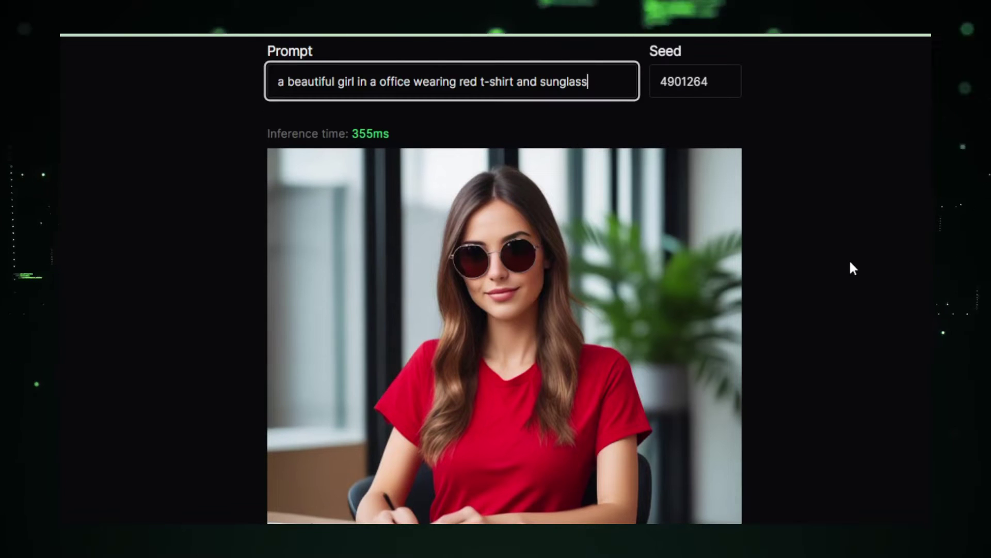
{"action": "scroll", "coordinate": [850, 263], "scroll_direction": "down", "scroll_amount": 2}
{"action": "scroll", "coordinate": [850, 262], "scroll_direction": "up", "scroll_amount": 2}
{"action": "type", "text": "and a smart wa"}
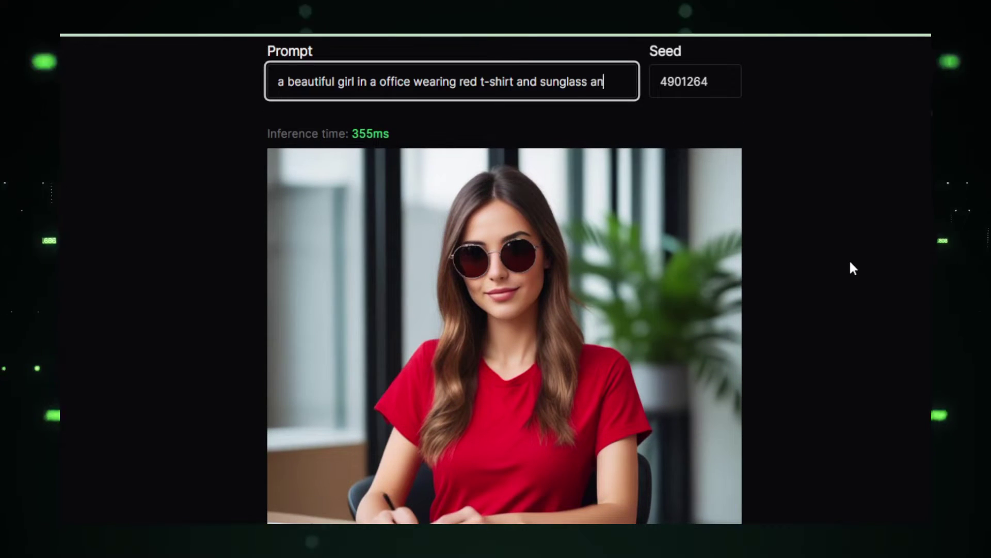
{"action": "type", "text": "tch"}
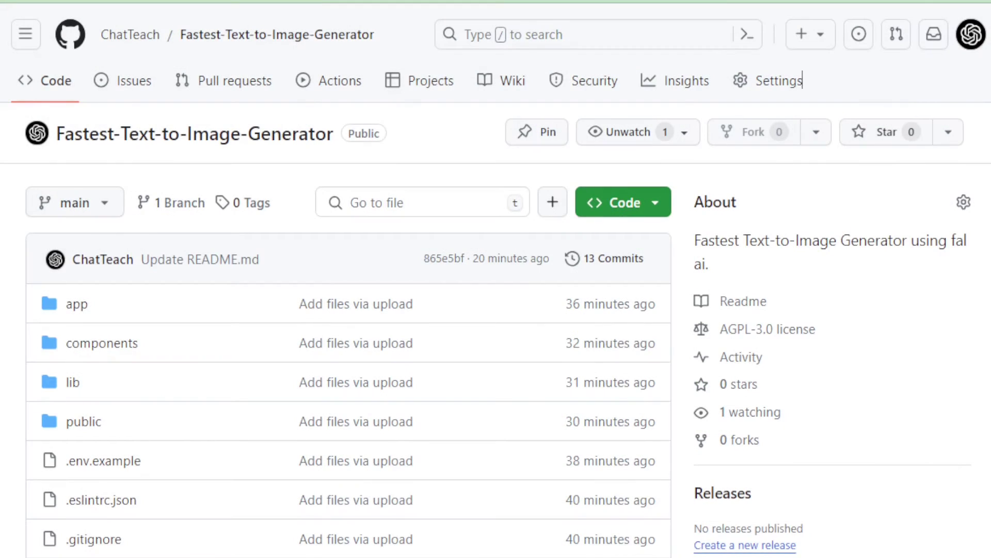
- Highlight the Fastest-Text-to-Image-Generator repository title and About text, then scroll to the README
{"action": "left_click_drag", "start_coordinate": [55, 133], "coordinate": [342, 135]}
{"action": "left_click_drag", "start_coordinate": [694, 242], "coordinate": [710, 266]}
{"action": "left_click", "coordinate": [764, 269]}
{"action": "scroll", "coordinate": [764, 268], "scroll_direction": "down", "scroll_amount": 2}
{"action": "scroll", "coordinate": [499, 281], "scroll_direction": "down", "scroll_amount": 20}
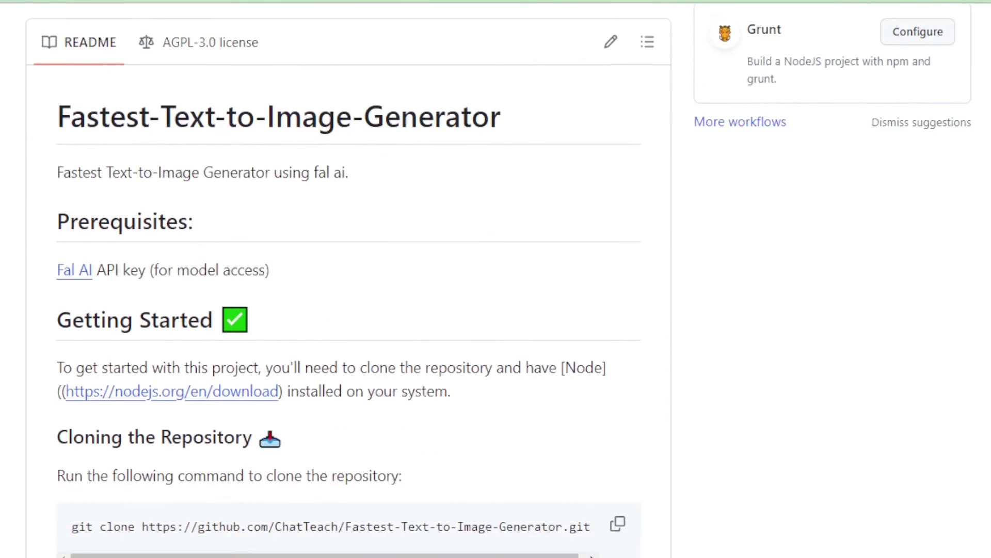
- Highlight the README's Prerequisites heading, Fal AI API key requirement and Getting Started heading
{"action": "left_click_drag", "start_coordinate": [63, 222], "coordinate": [217, 219]}
{"action": "left_click", "coordinate": [211, 229]}
{"action": "left_click_drag", "start_coordinate": [45, 263], "coordinate": [281, 264]}
{"action": "left_click", "coordinate": [215, 300]}
{"action": "left_click_drag", "start_coordinate": [62, 312], "coordinate": [214, 310]}
{"action": "scroll", "coordinate": [279, 313], "scroll_direction": "down", "scroll_amount": 3}
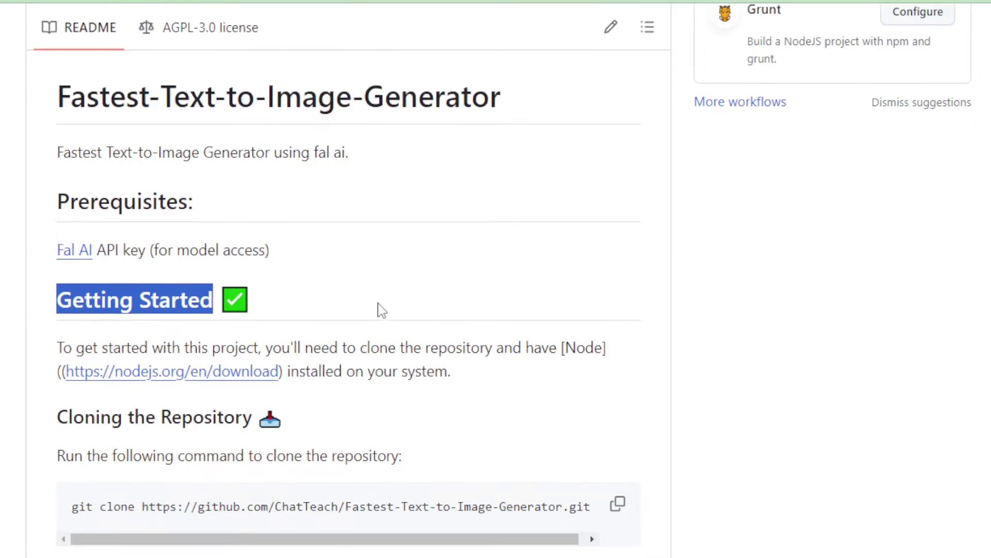
{"action": "left_click_drag", "start_coordinate": [60, 193], "coordinate": [450, 216]}
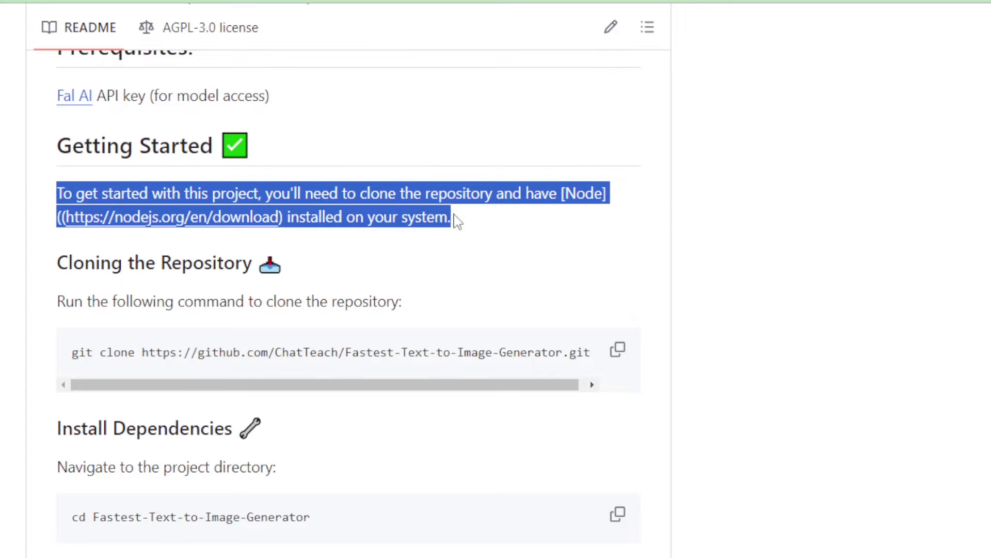
{"action": "left_click", "coordinate": [458, 222]}
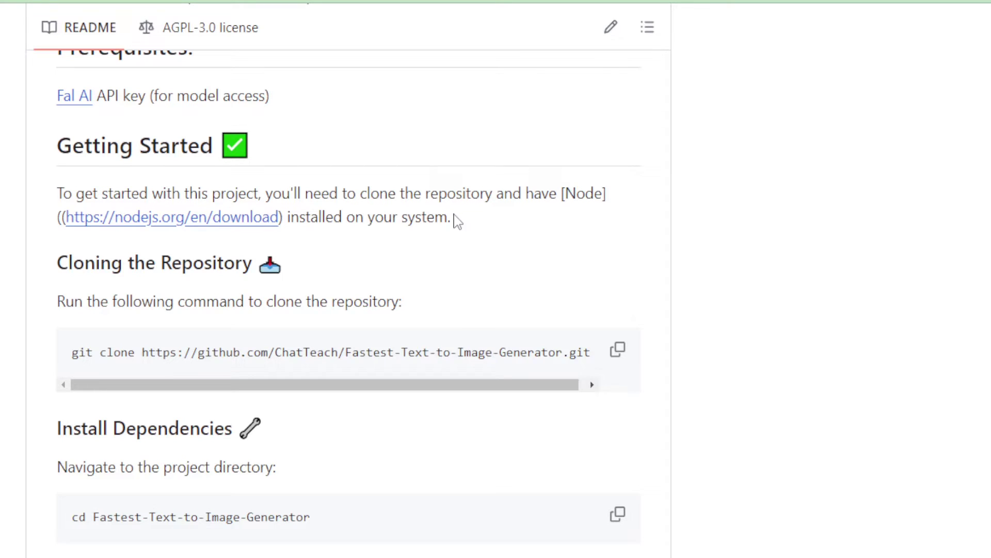
{"action": "left_click_drag", "start_coordinate": [65, 265], "coordinate": [254, 267]}
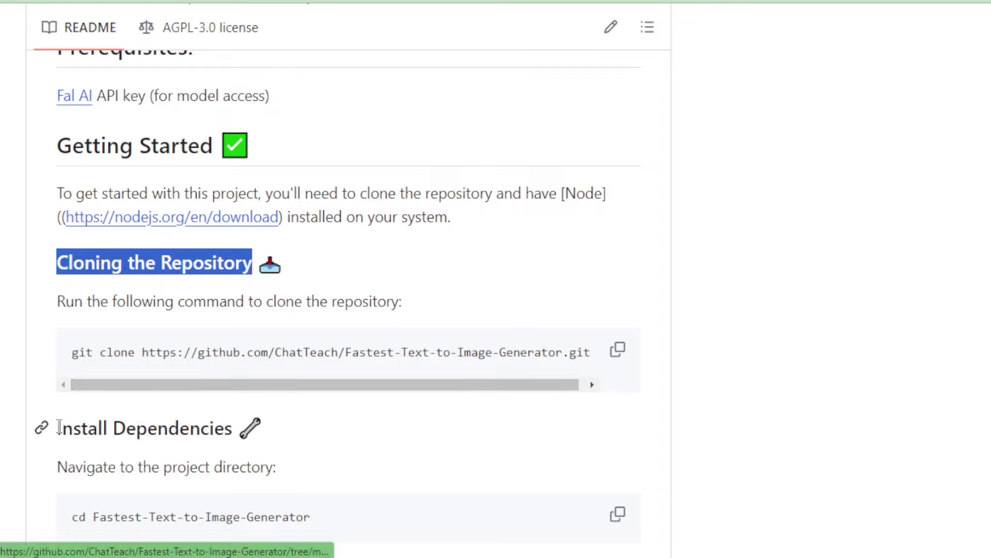
{"action": "left_click", "coordinate": [56, 427]}
{"action": "scroll", "coordinate": [88, 282], "scroll_direction": "up", "scroll_amount": 4}
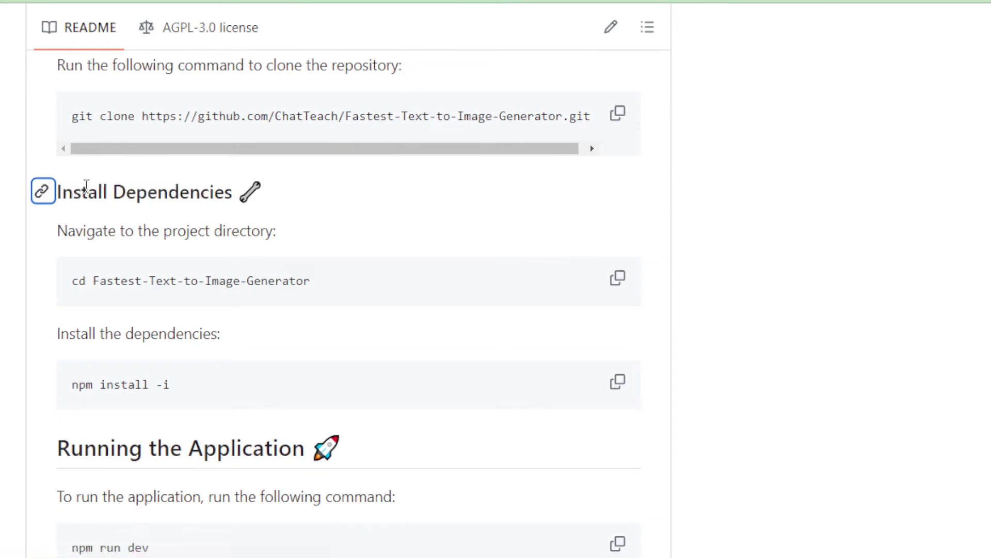
{"action": "left_click_drag", "start_coordinate": [62, 189], "coordinate": [242, 191]}
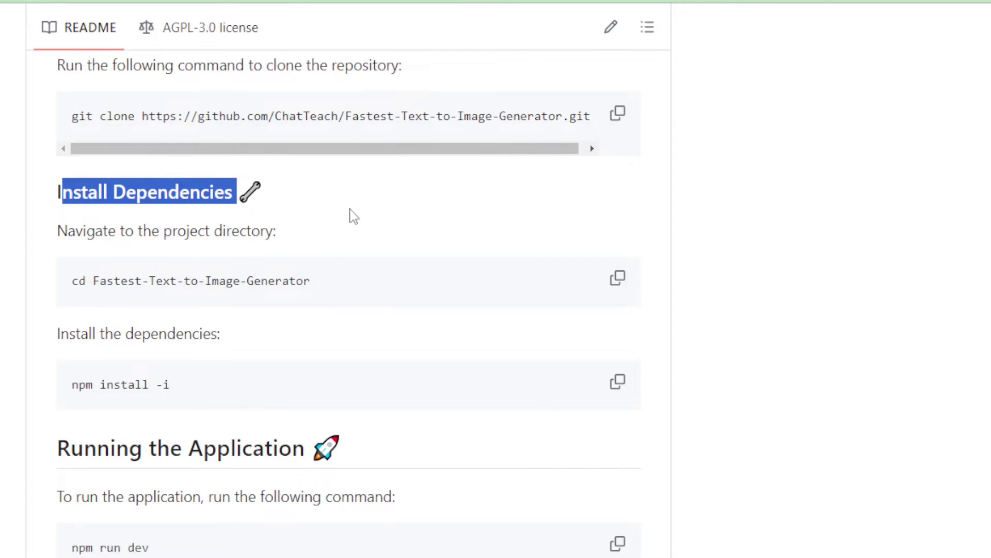
{"action": "scroll", "coordinate": [341, 219], "scroll_direction": "down", "scroll_amount": 2}
{"action": "left_click_drag", "start_coordinate": [59, 362], "coordinate": [312, 356]}
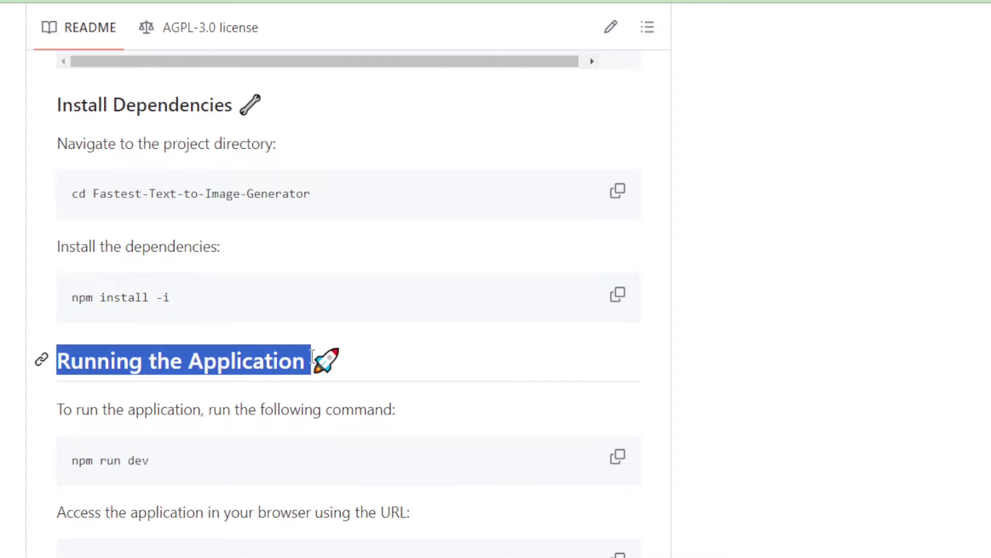
{"action": "scroll", "coordinate": [313, 356], "scroll_direction": "down", "scroll_amount": 3}
{"action": "scroll", "coordinate": [312, 359], "scroll_direction": "up", "scroll_amount": 8}
{"action": "left_click_drag", "start_coordinate": [56, 202], "coordinate": [247, 204]}
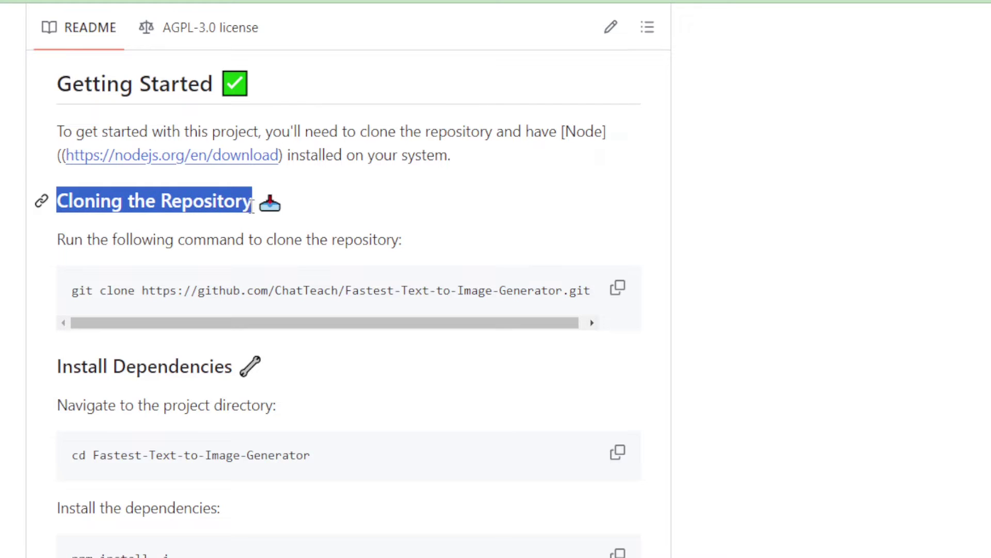
{"action": "left_click", "coordinate": [252, 205]}
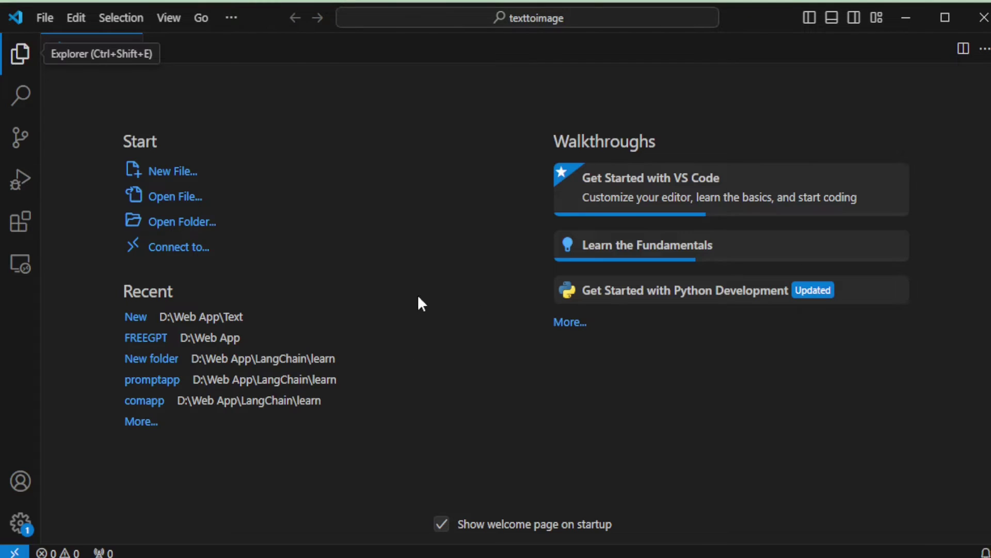
- Open a new terminal in the texttoimage folder from the Terminal menu
{"action": "left_click", "coordinate": [231, 17]}
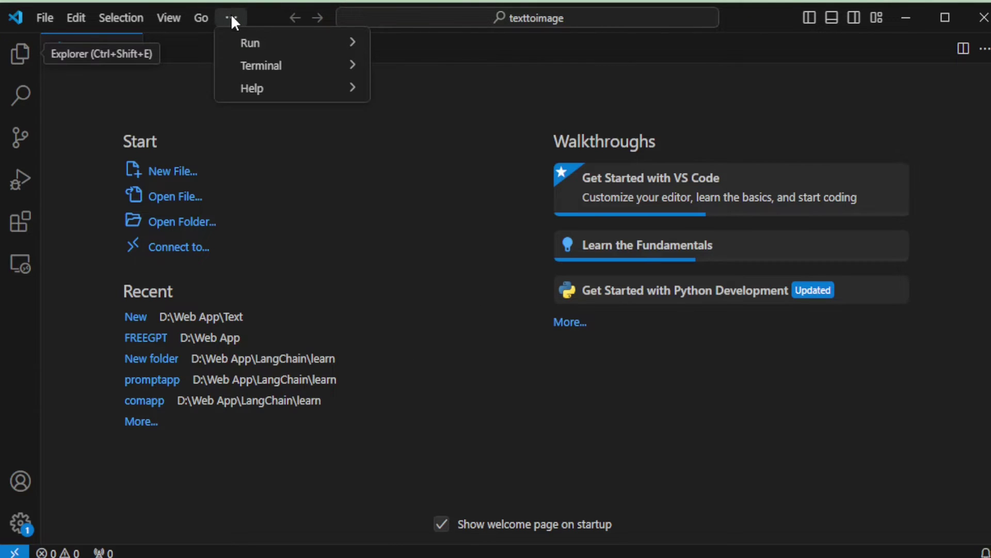
{"action": "mouse_move", "coordinate": [261, 67]}
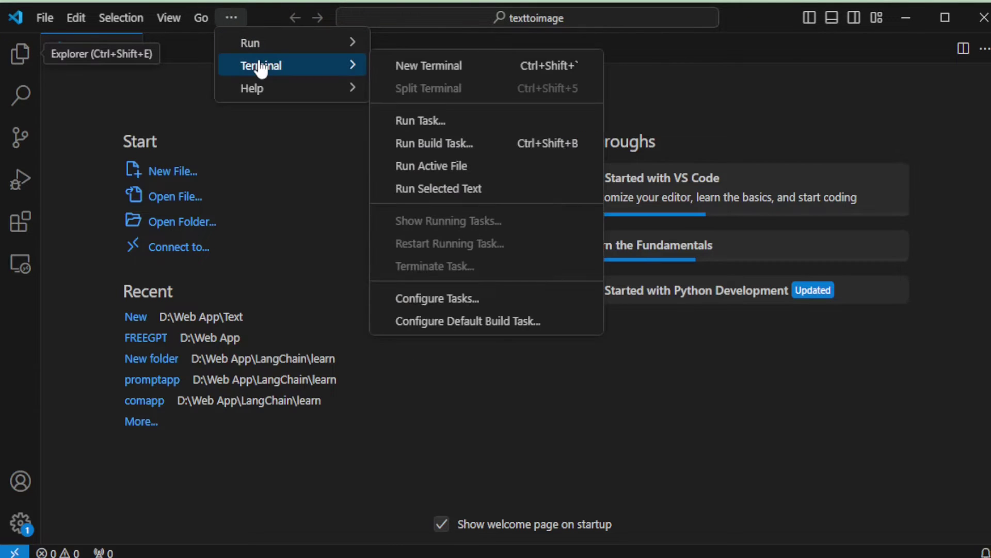
{"action": "left_click", "coordinate": [421, 73]}
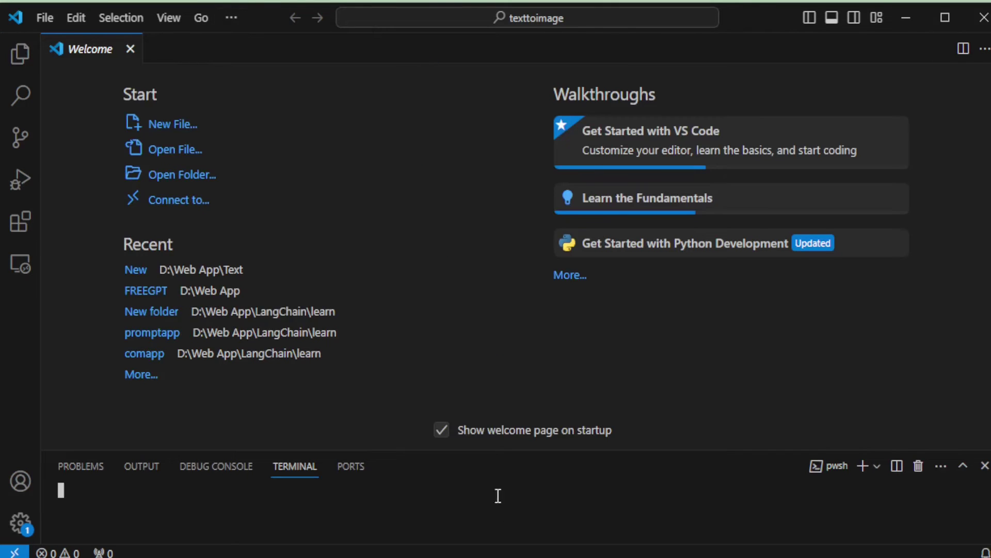
- Enlarge the terminal panel and copy the README's git clone command
{"action": "left_click_drag", "start_coordinate": [469, 449], "coordinate": [507, 285]}
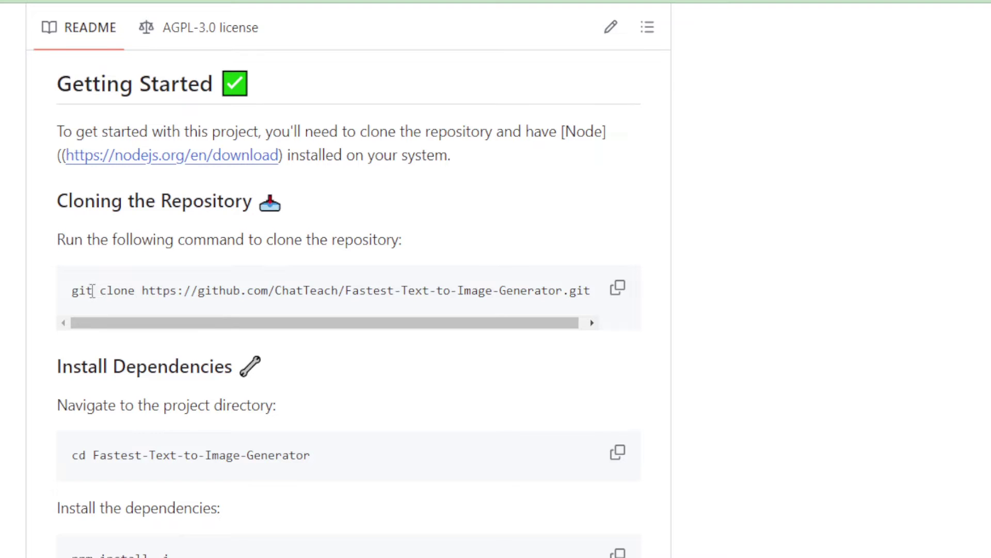
{"action": "left_click_drag", "start_coordinate": [76, 289], "coordinate": [593, 300]}
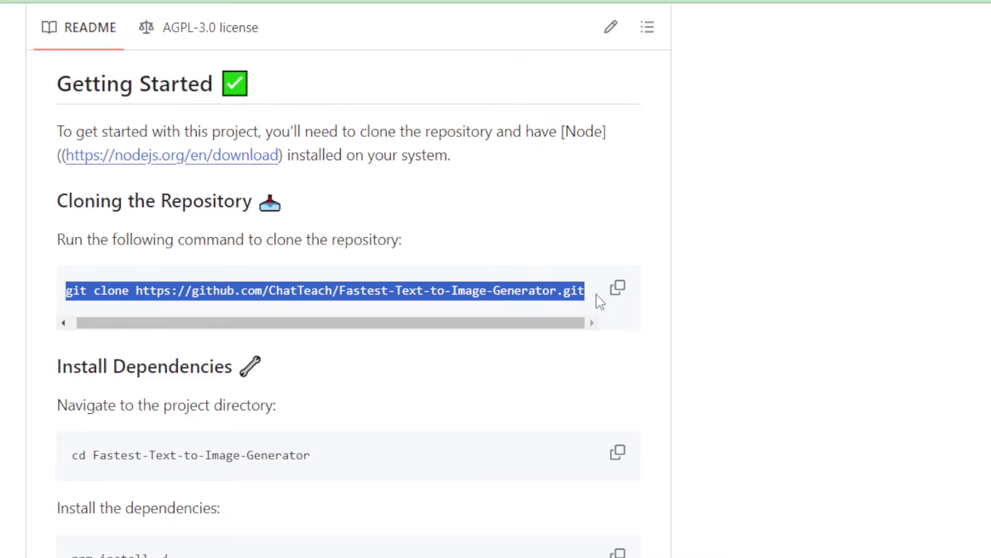
{"action": "left_click", "coordinate": [620, 288]}
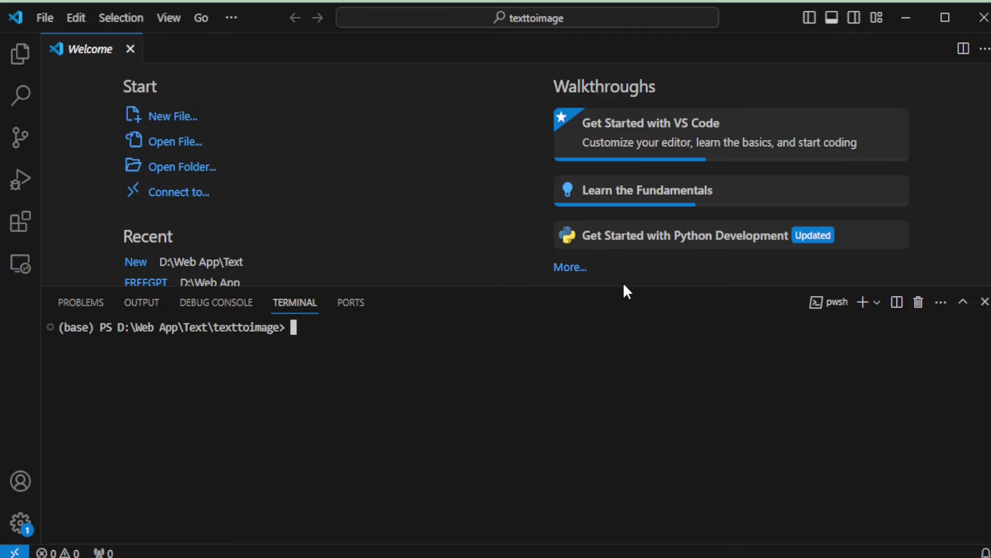
- Run the pasted git clone command and expand the cloned Fastest-Text-to-Image-Generator folder in the Explorer
{"action": "key", "text": "ctrl+v"}
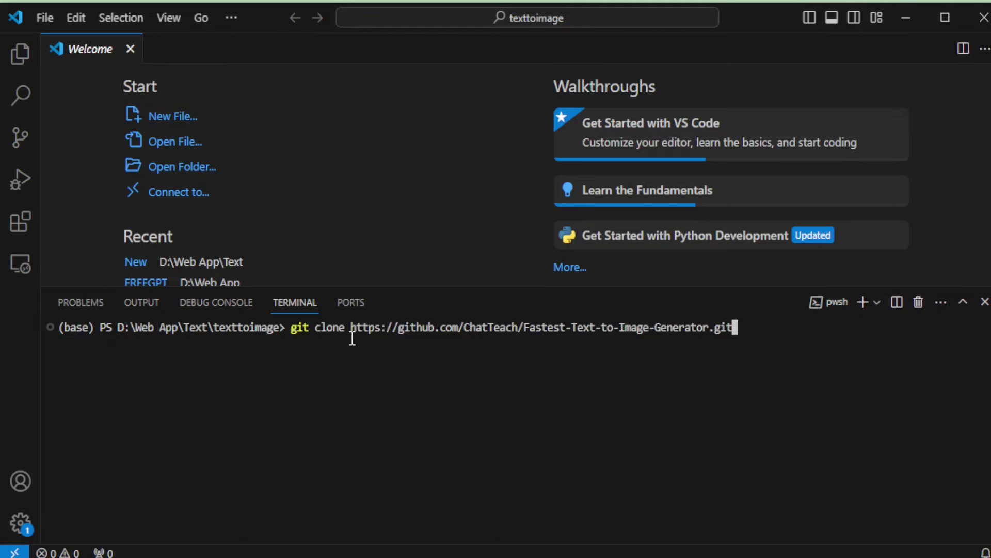
{"action": "key", "text": "Return"}
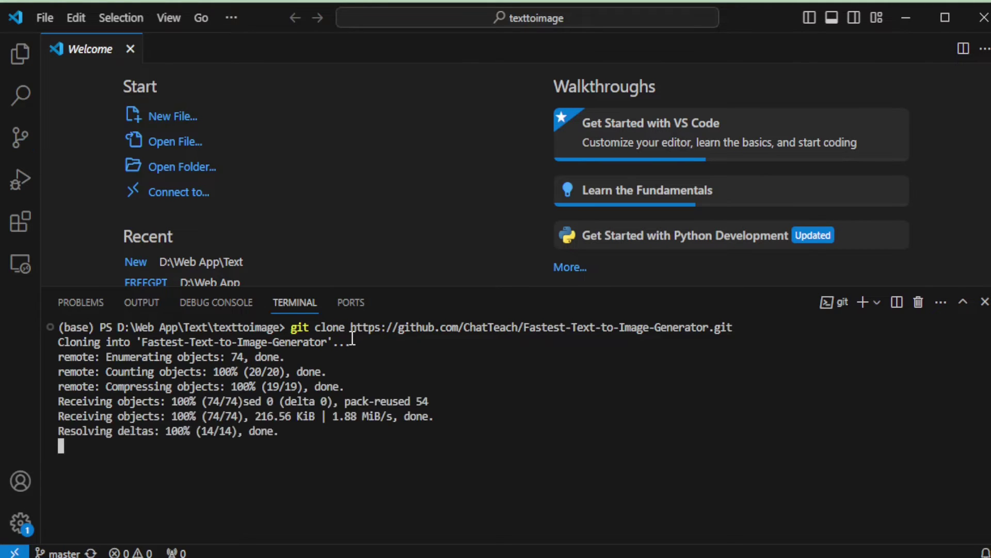
{"action": "left_click", "coordinate": [20, 55]}
{"action": "left_click", "coordinate": [61, 100]}
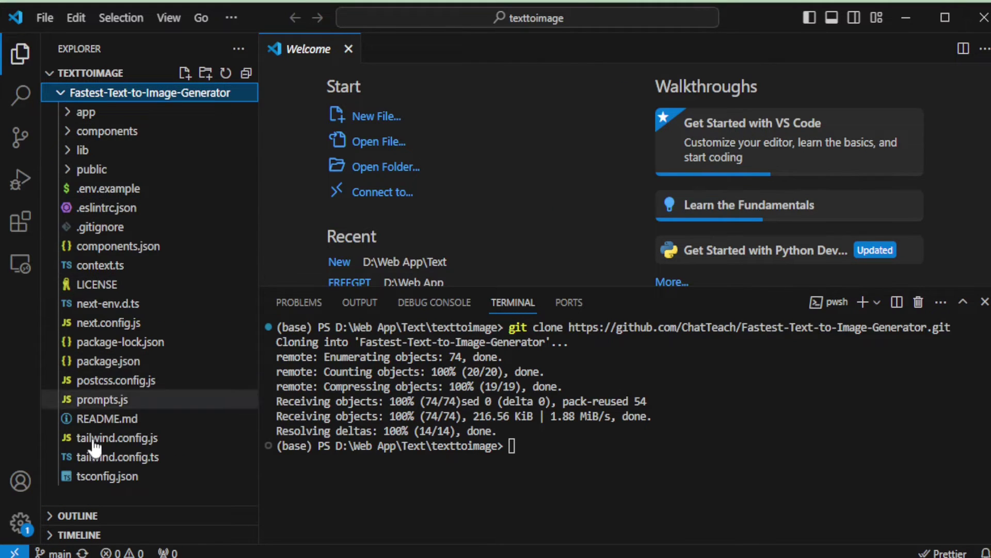
{"action": "right_click", "coordinate": [140, 207]}
{"action": "left_click", "coordinate": [524, 446]}
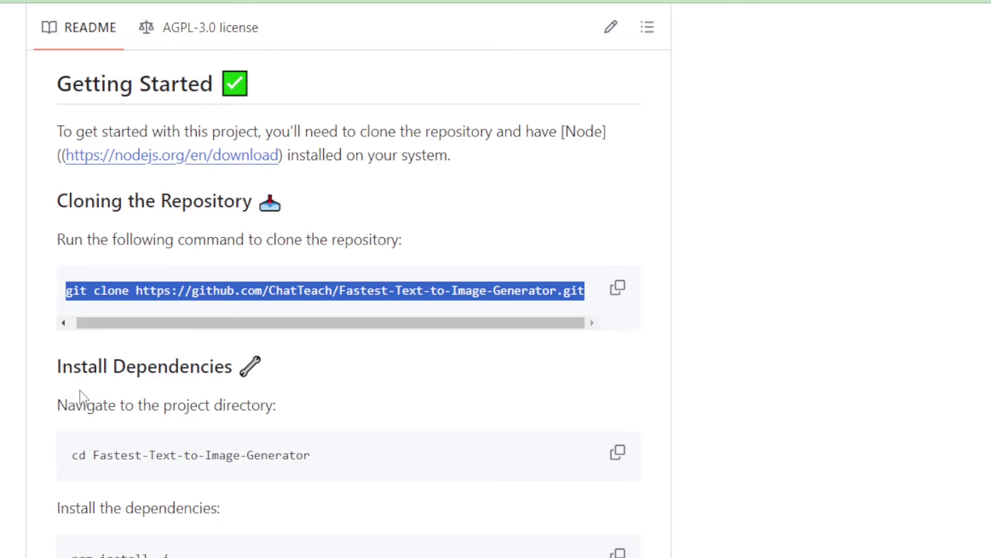
{"action": "scroll", "coordinate": [255, 441], "scroll_direction": "down", "scroll_amount": 2}
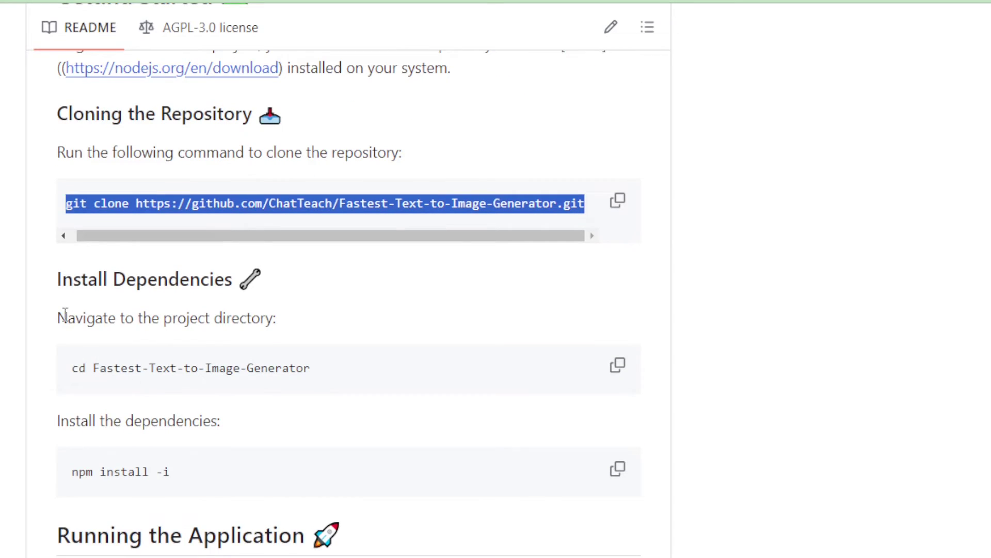
- Copy the README's cd command and run it to enter the project folder
{"action": "left_click_drag", "start_coordinate": [65, 315], "coordinate": [289, 319]}
{"action": "left_click", "coordinate": [82, 363]}
{"action": "left_click_drag", "start_coordinate": [74, 363], "coordinate": [311, 364]}
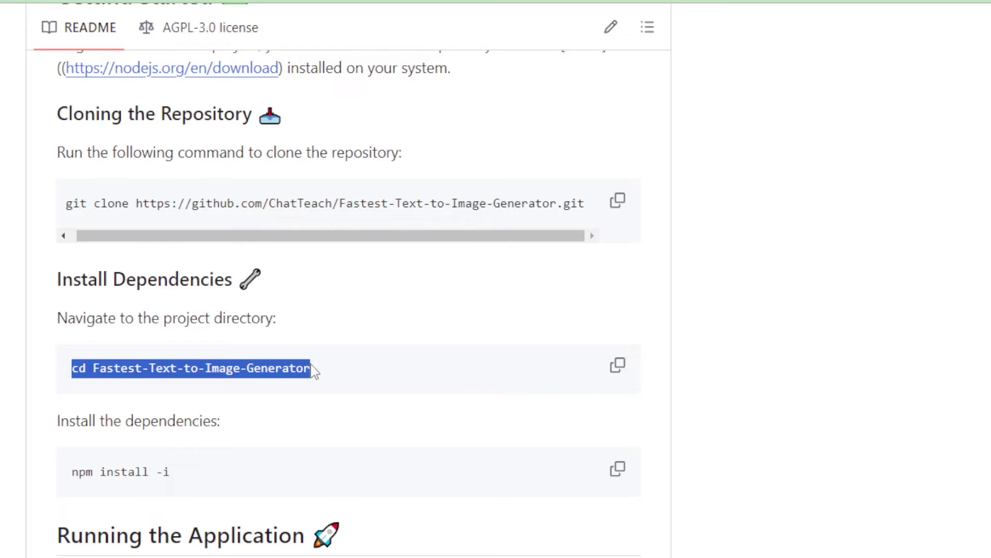
{"action": "key", "text": "alt+Tab"}
{"action": "left_click", "coordinate": [513, 445]}
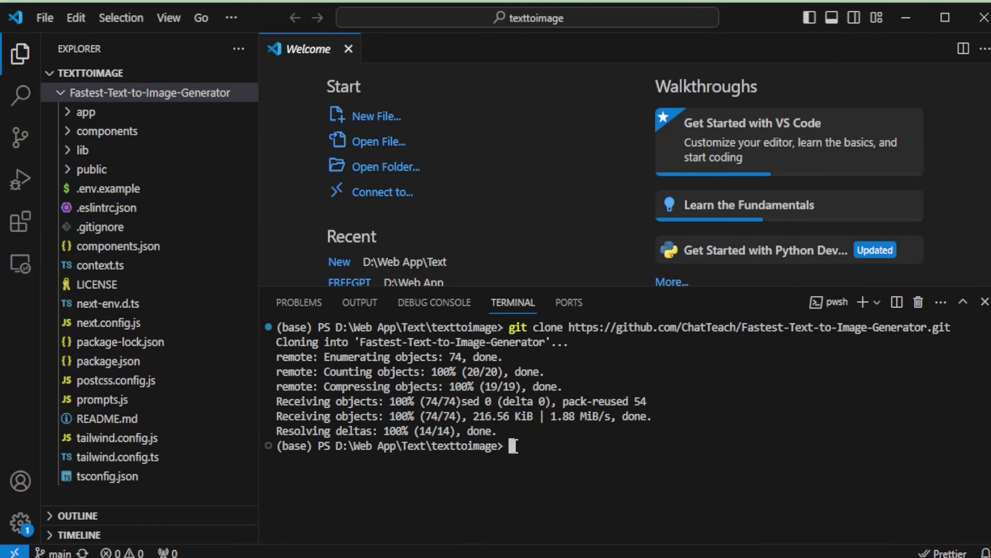
{"action": "key", "text": "ctrl+v"}
{"action": "key", "text": "Return"}
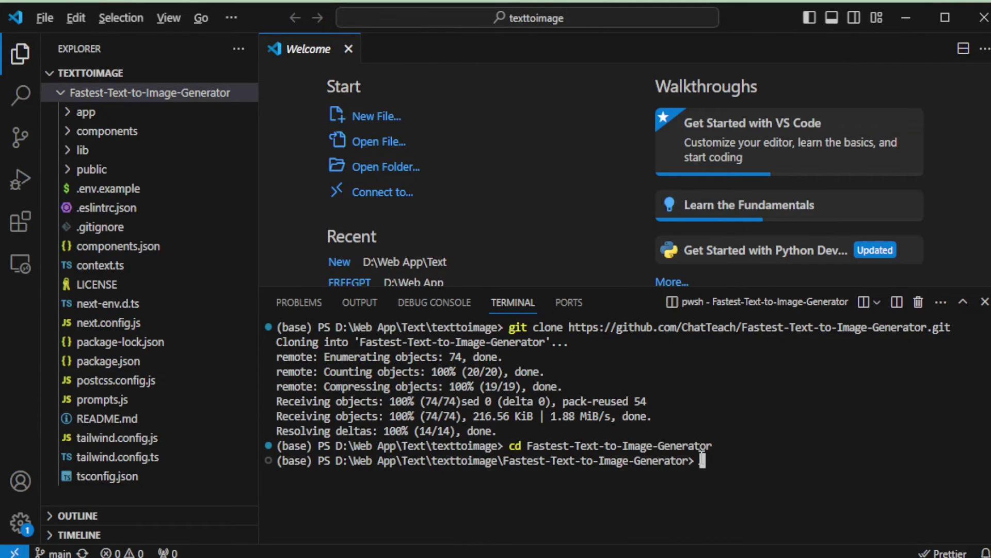
- Copy and run the README's npm install command, then clear the terminal
{"action": "key", "text": "alt+Tab"}
{"action": "scroll", "coordinate": [365, 461], "scroll_direction": "down", "scroll_amount": 2}
{"action": "left_click_drag", "start_coordinate": [207, 392], "coordinate": [73, 381]}
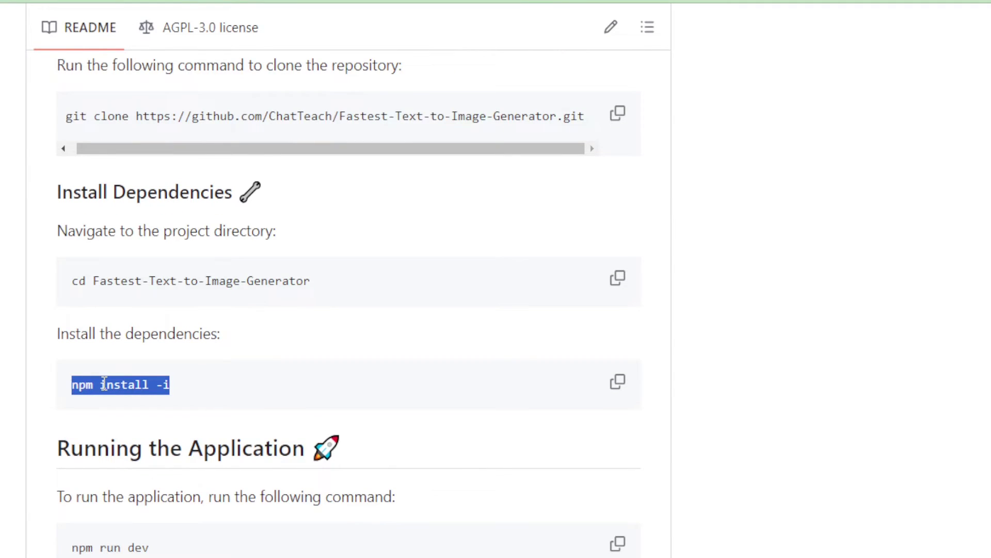
{"action": "left_click", "coordinate": [618, 385]}
{"action": "key", "text": "alt+Tab"}
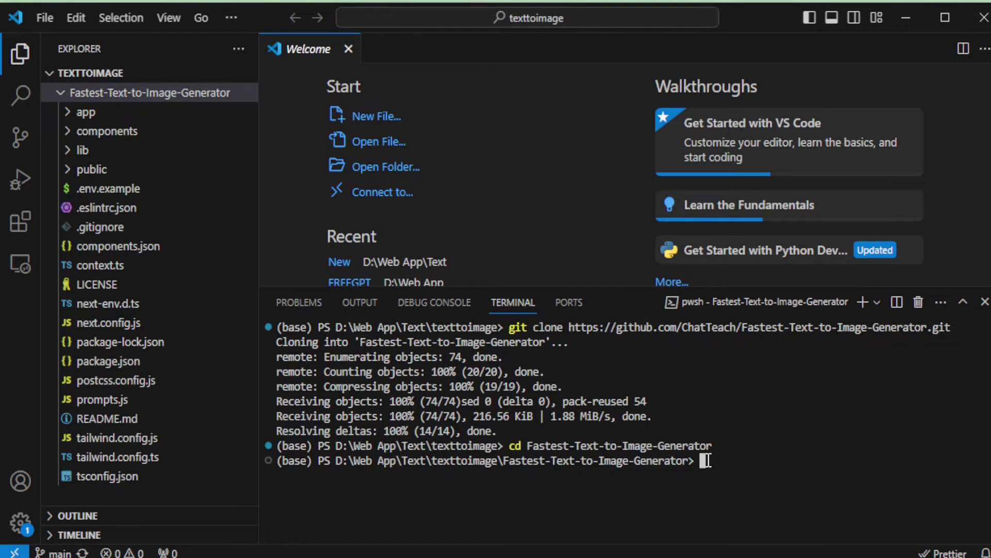
{"action": "key", "text": "ctrl+v"}
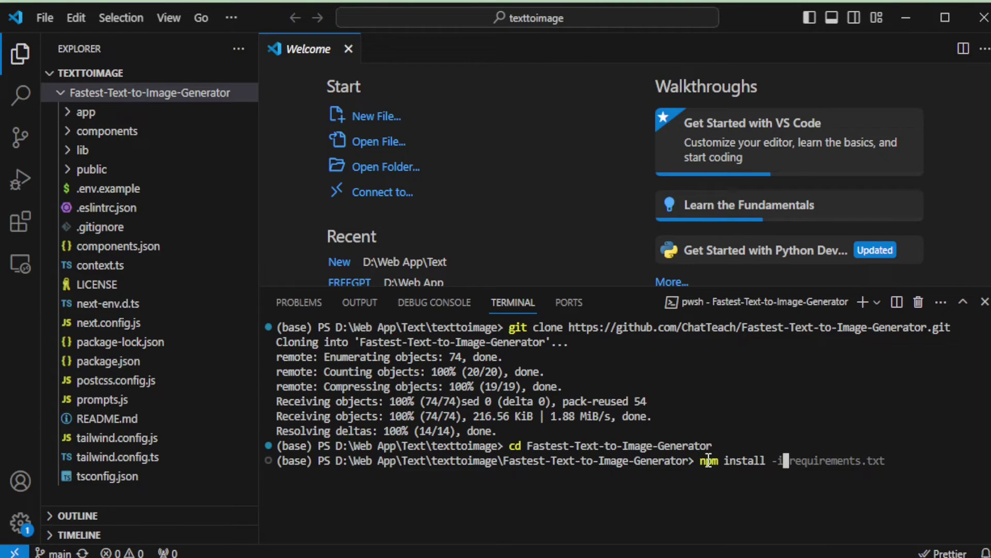
{"action": "key", "text": "Return"}
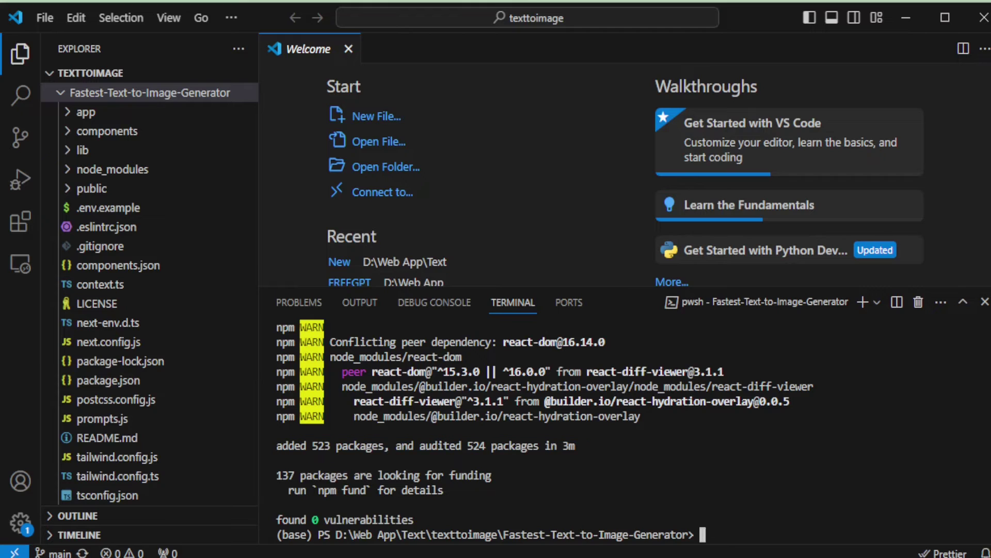
{"action": "type", "text": "clear"}
{"action": "key", "text": "Return"}
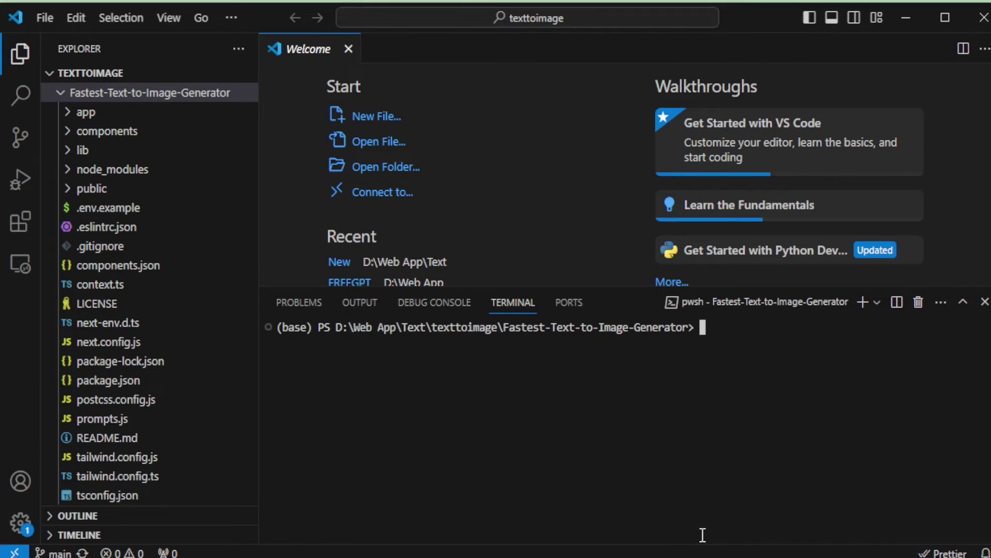
- Open .env.example and rename it to .env.local, selecting the 'Your API Key Here' placeholder
{"action": "left_click", "coordinate": [118, 217]}
{"action": "left_click", "coordinate": [118, 212]}
{"action": "left_click_drag", "start_coordinate": [376, 124], "coordinate": [488, 124]}
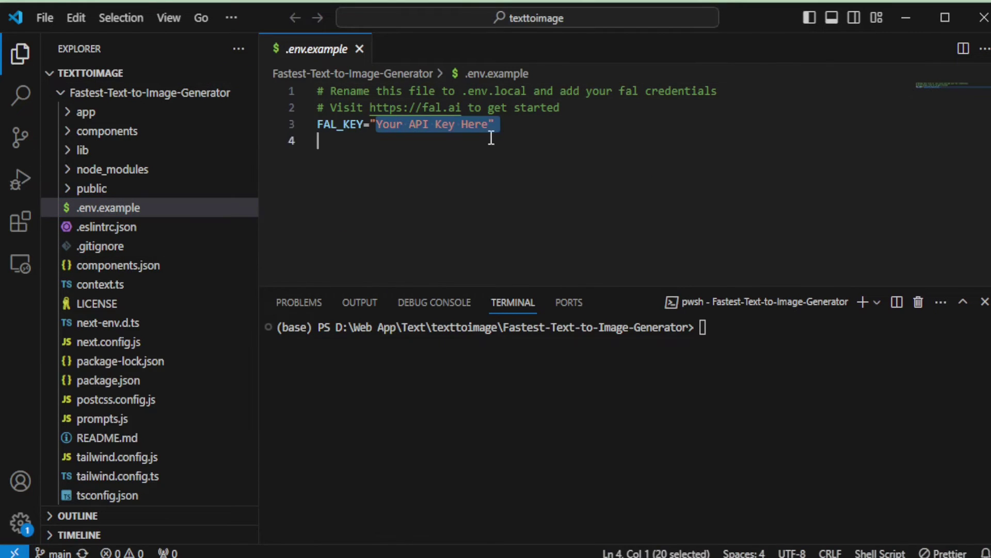
{"action": "right_click", "coordinate": [110, 206]}
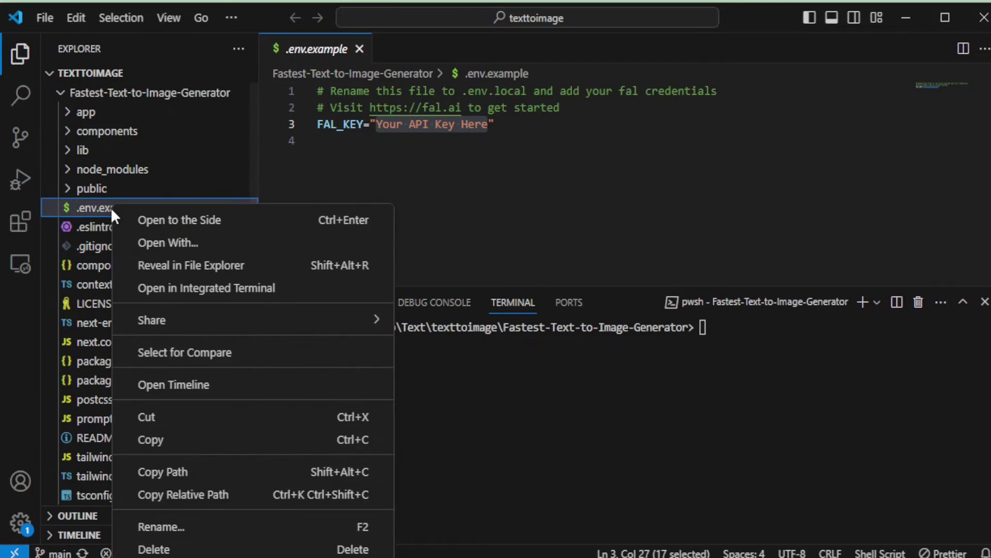
{"action": "left_click", "coordinate": [161, 526]}
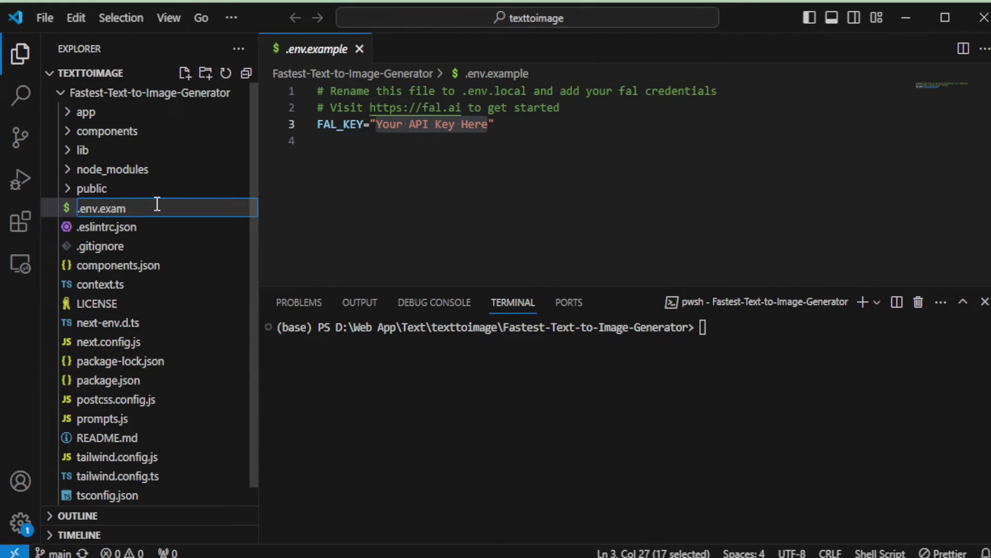
{"action": "key", "text": "BackSpace"}
{"action": "type", "text": "ocal"}
{"action": "key", "text": "Return"}
{"action": "left_click_drag", "start_coordinate": [376, 125], "coordinate": [486, 126]}
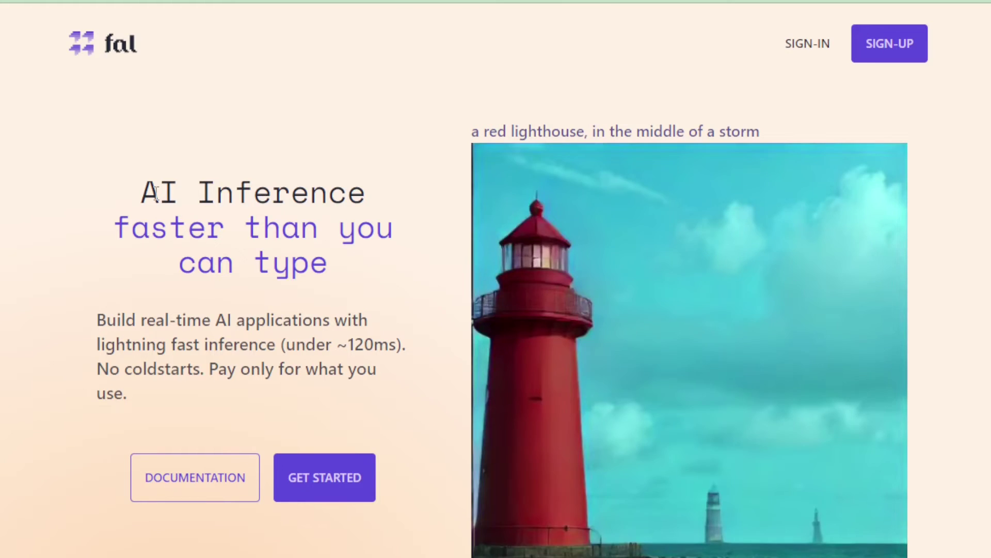
- Highlight the AI Inference heading and intro paragraph on the fal.ai homepage
{"action": "left_click_drag", "start_coordinate": [137, 191], "coordinate": [348, 267]}
{"action": "left_click_drag", "start_coordinate": [104, 317], "coordinate": [206, 403]}
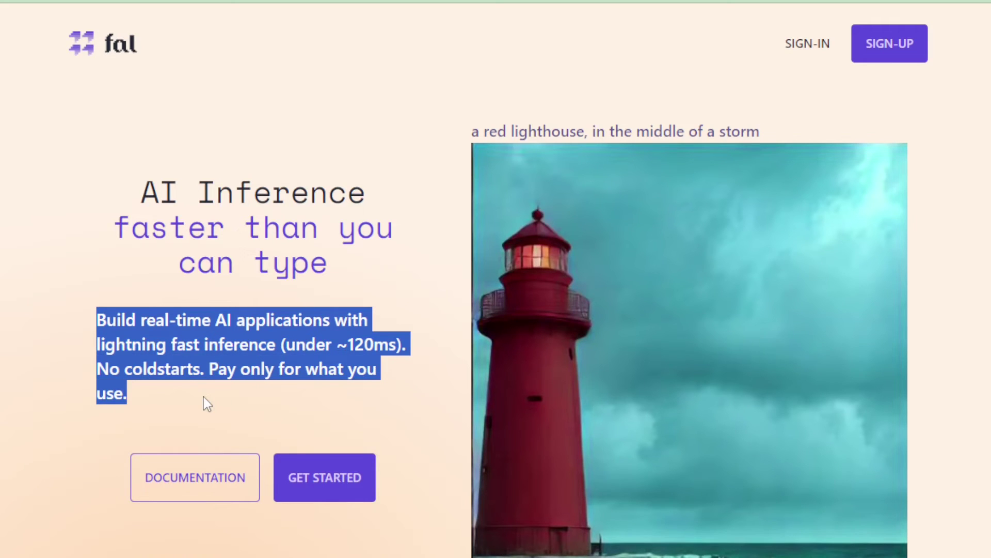
{"action": "left_click", "coordinate": [207, 403]}
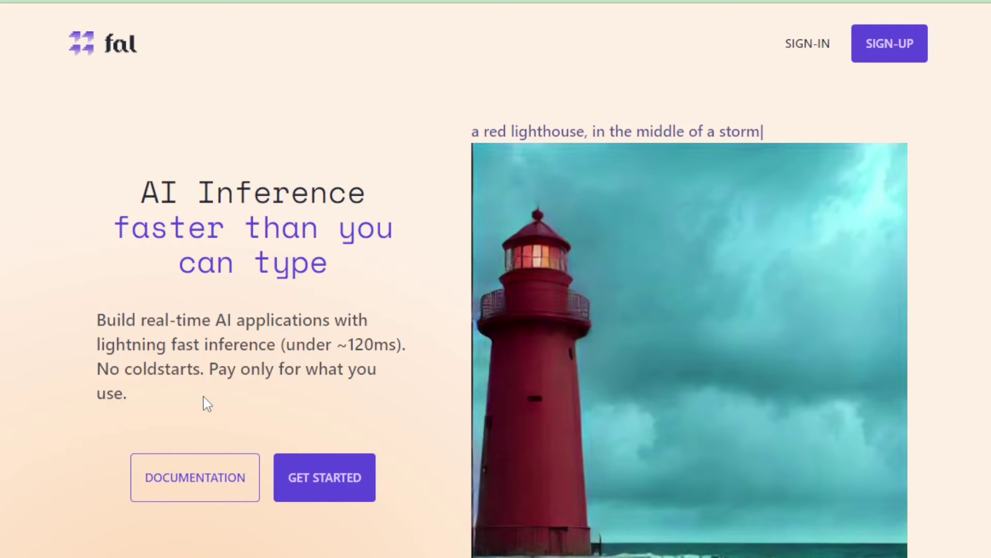
- Sign in to fal.ai with GitHub and go to the dashboard's Keys page
{"action": "left_click", "coordinate": [342, 480]}
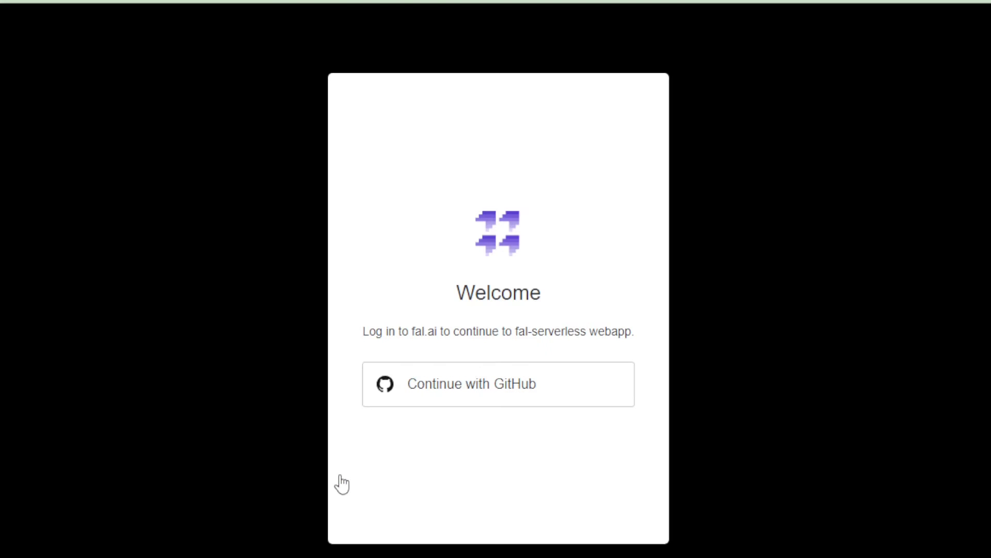
{"action": "left_click", "coordinate": [478, 394]}
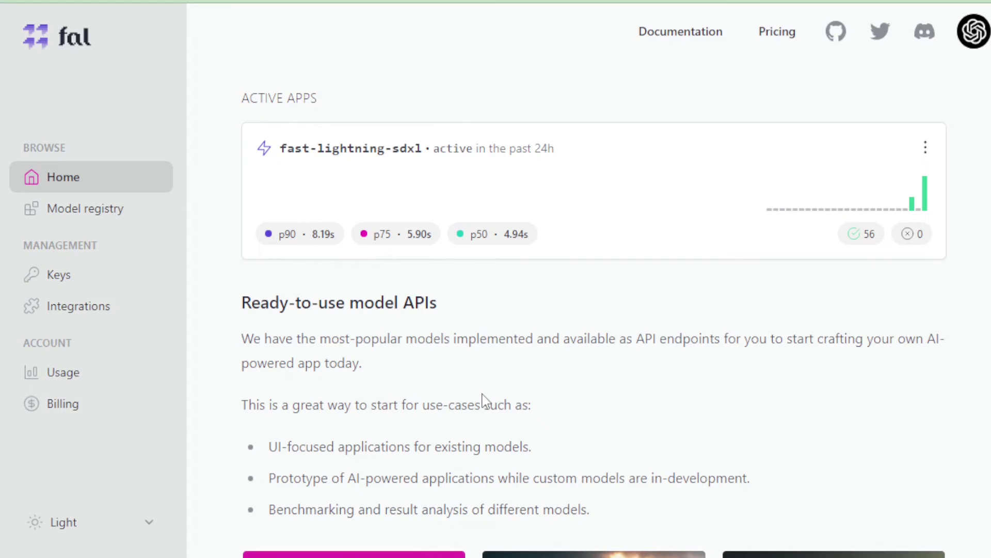
{"action": "scroll", "coordinate": [457, 393], "scroll_direction": "down", "scroll_amount": 1}
{"action": "scroll", "coordinate": [454, 379], "scroll_direction": "up", "scroll_amount": 1}
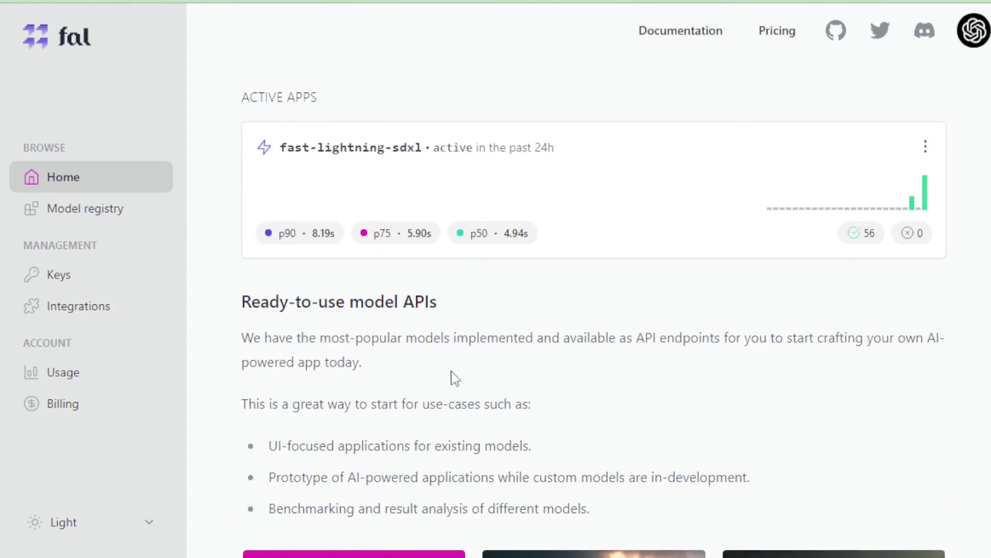
{"action": "left_click", "coordinate": [54, 279]}
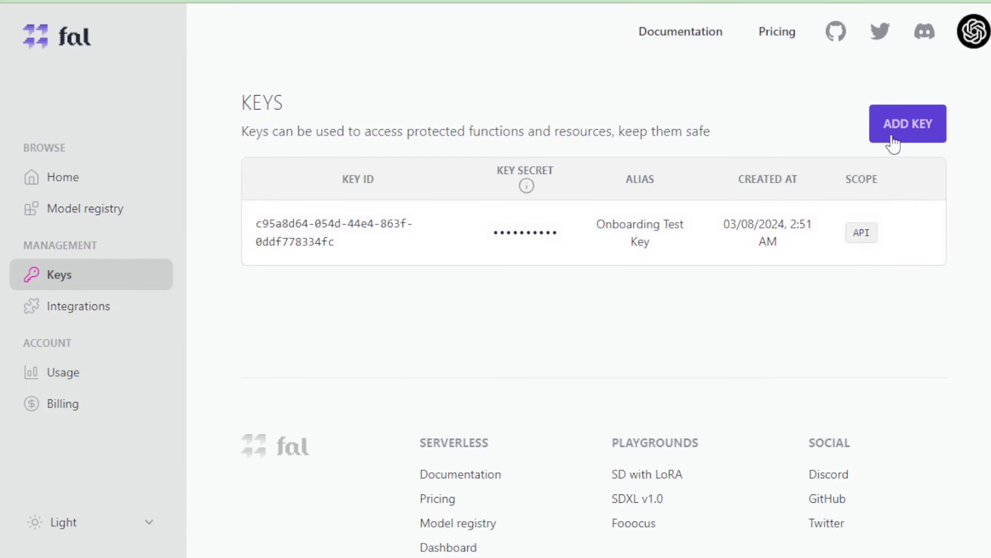
- Add a new API key with alias 'test' and select the generated key text
{"action": "left_click", "coordinate": [890, 139]}
{"action": "left_click", "coordinate": [346, 253]}
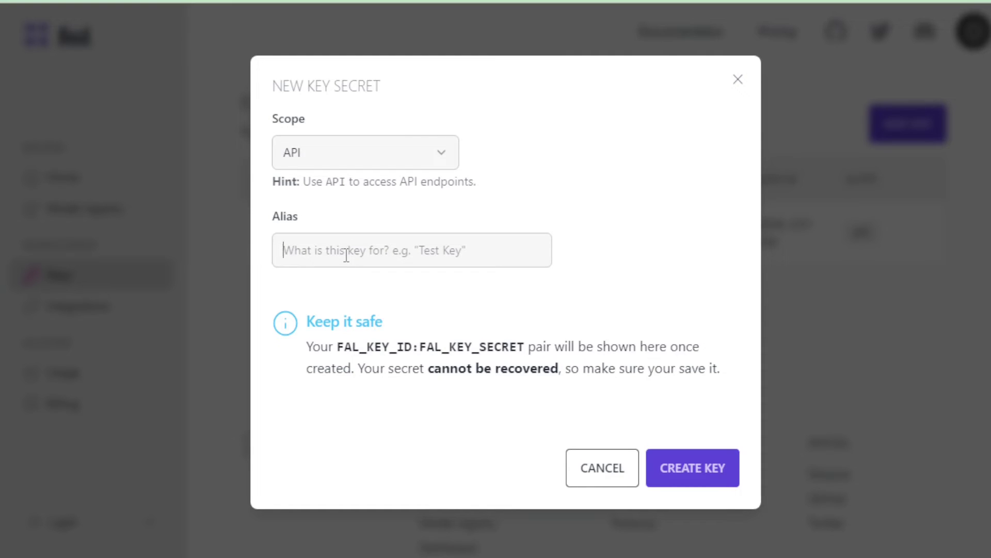
{"action": "type", "text": "test"}
{"action": "left_click", "coordinate": [687, 487]}
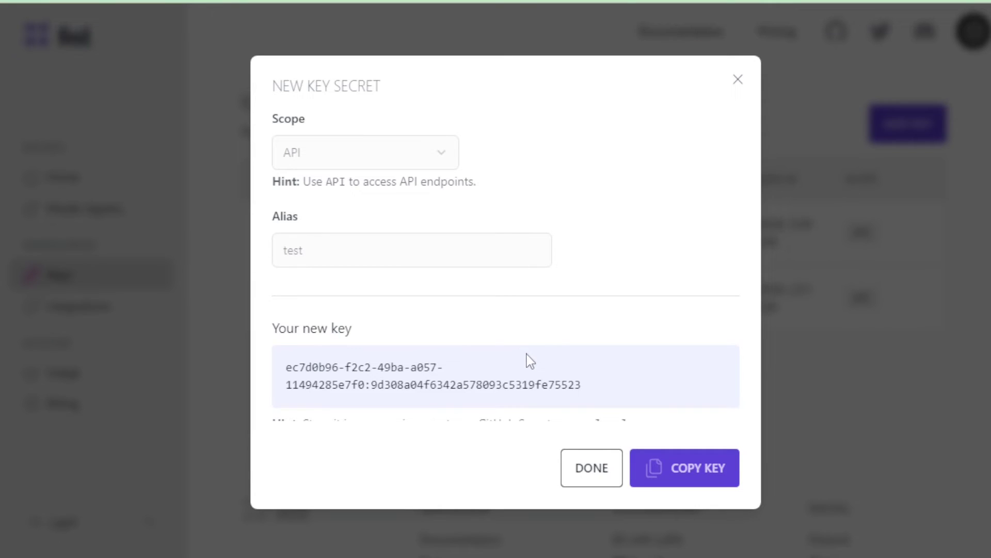
{"action": "left_click", "coordinate": [602, 388]}
{"action": "left_click_drag", "start_coordinate": [602, 388], "coordinate": [285, 361]}
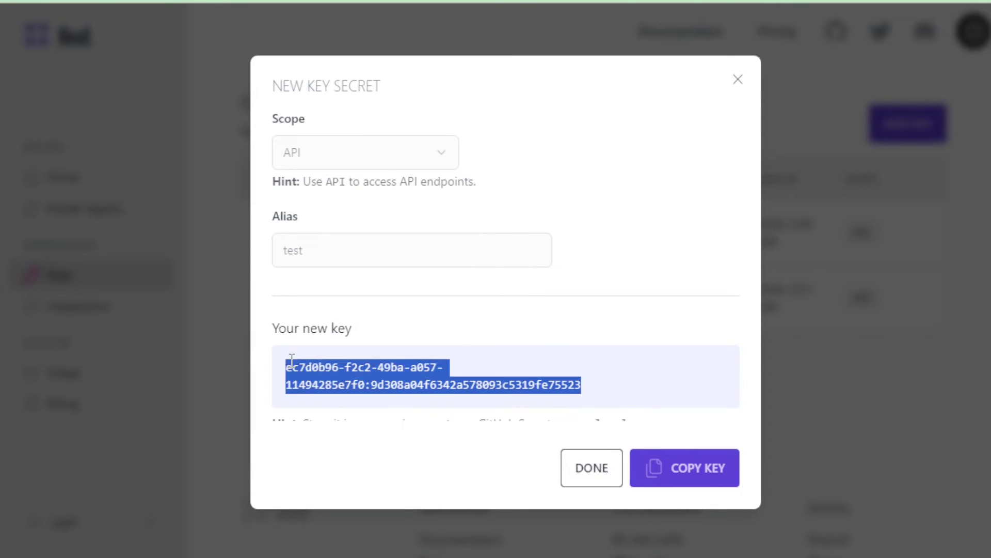
- Paste the copied fal key as FAL_KEY in .env.local, replacing the placeholder, and save
{"action": "left_click", "coordinate": [653, 468]}
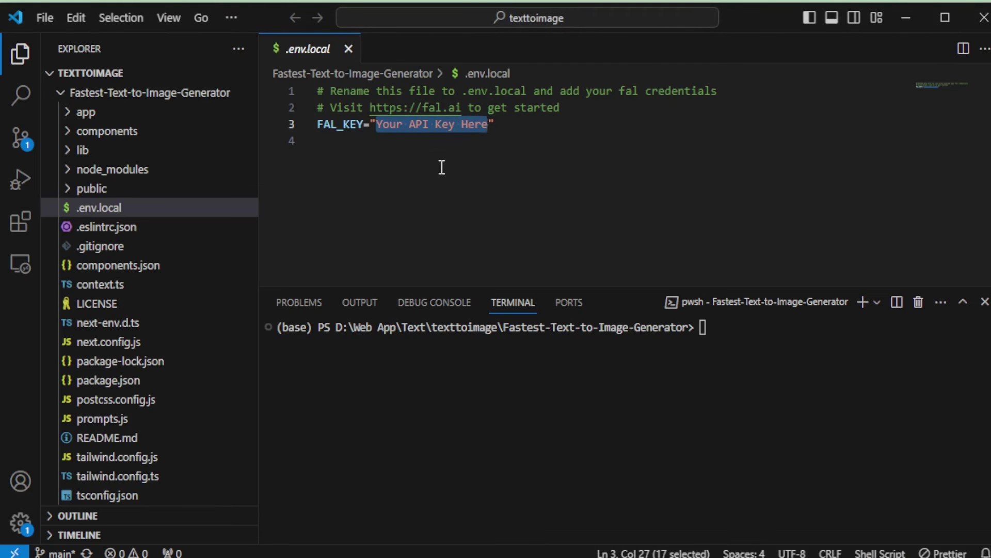
{"action": "key", "text": "ctrl+v"}
{"action": "key", "text": "BackSpace"}
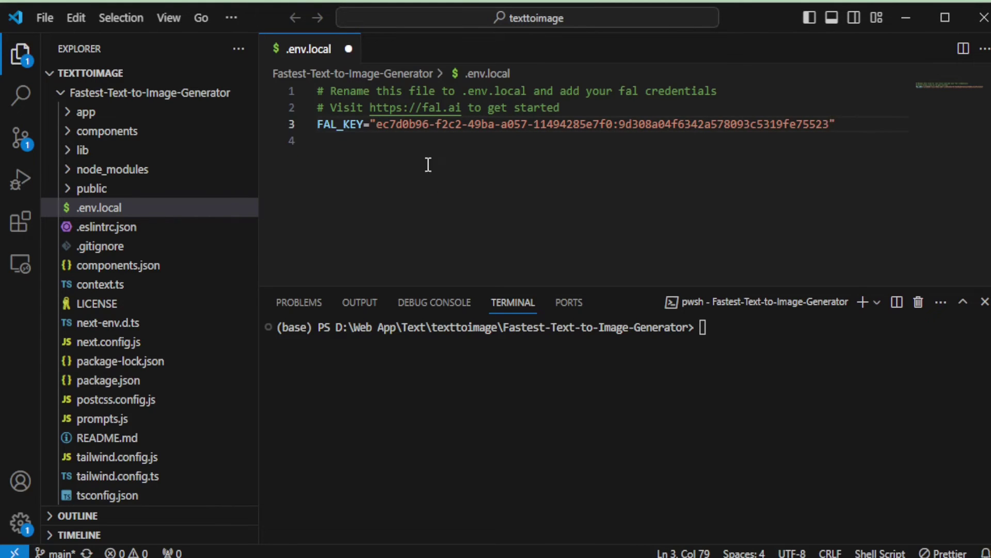
{"action": "left_click_drag", "start_coordinate": [317, 124], "coordinate": [831, 124]}
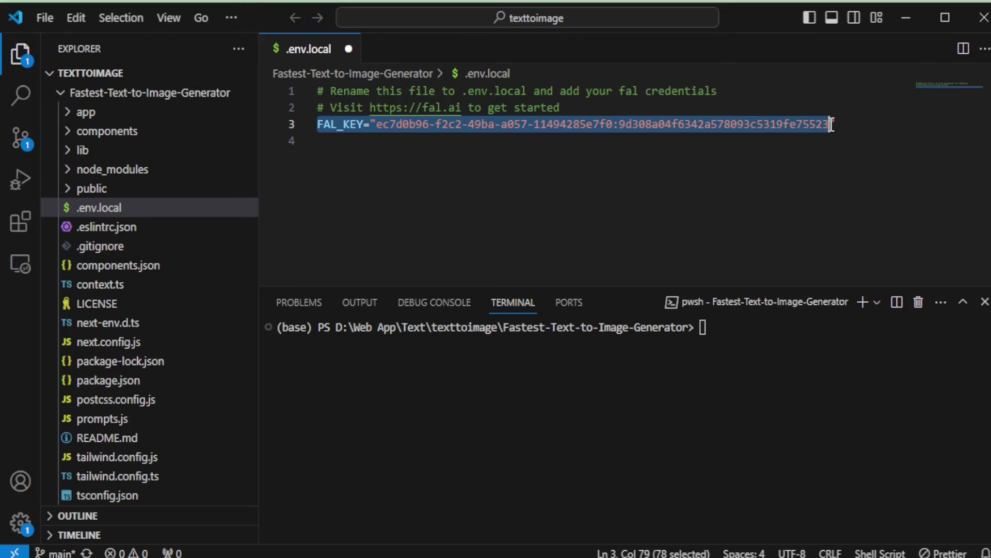
{"action": "left_click", "coordinate": [837, 127]}
{"action": "key", "text": "ctrl+s"}
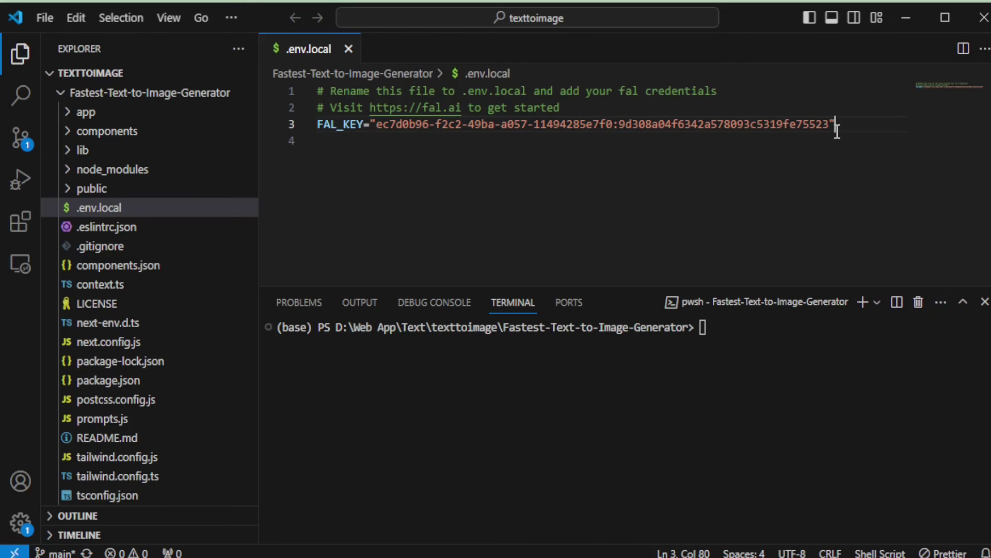
{"action": "left_click", "coordinate": [707, 329]}
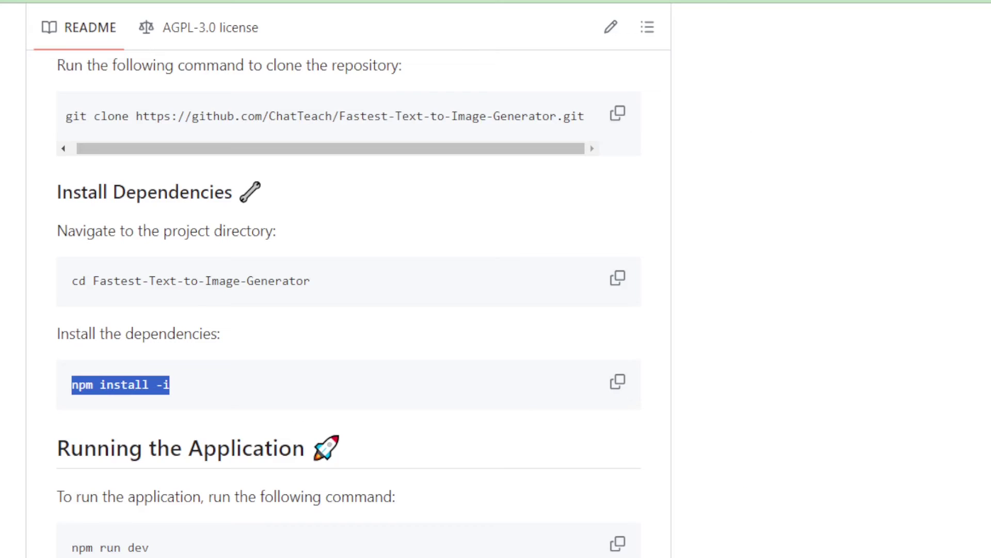
- Find the README's Running the Application section and select the npm run dev command
{"action": "scroll", "coordinate": [362, 403], "scroll_direction": "down", "scroll_amount": 3}
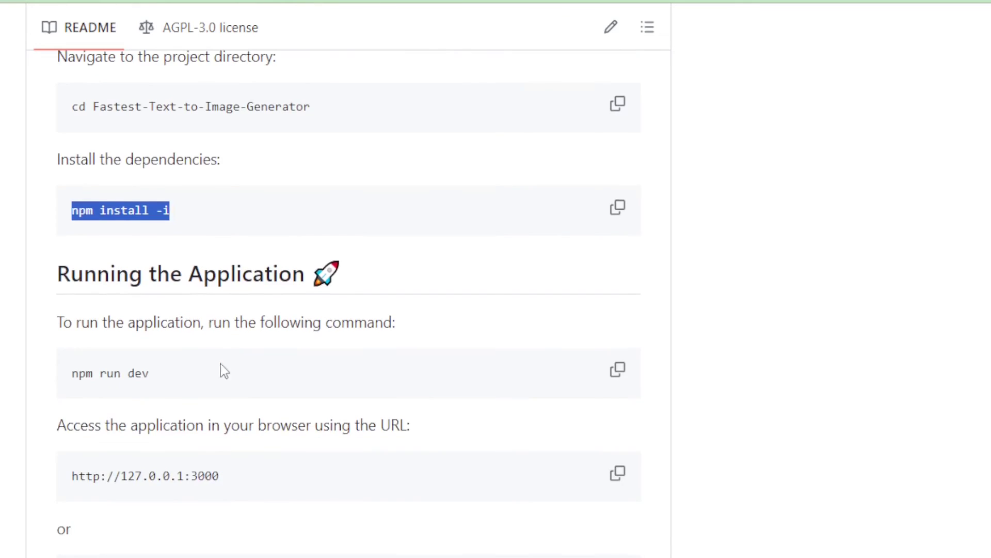
{"action": "left_click_drag", "start_coordinate": [70, 272], "coordinate": [310, 273]}
{"action": "left_click", "coordinate": [291, 295]}
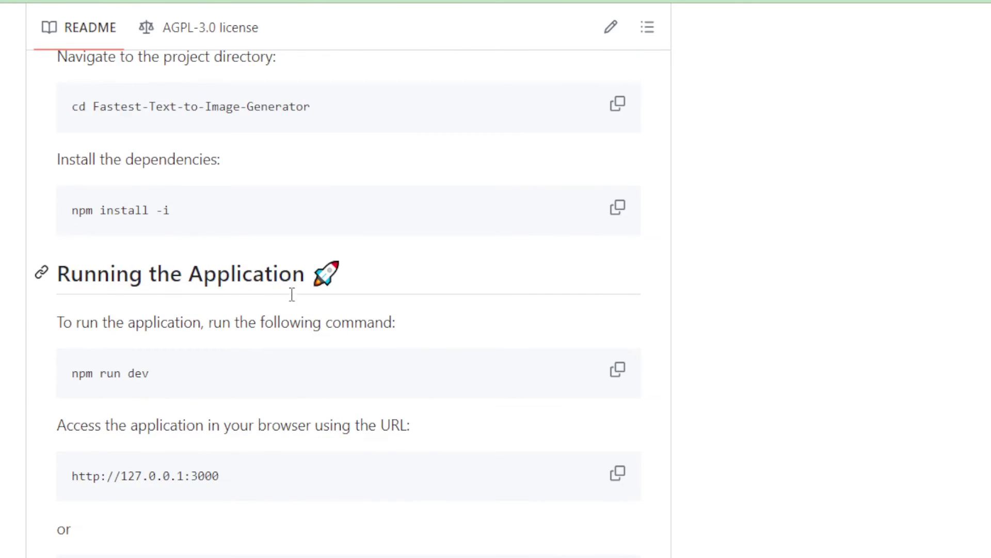
{"action": "left_click_drag", "start_coordinate": [135, 363], "coordinate": [73, 364]}
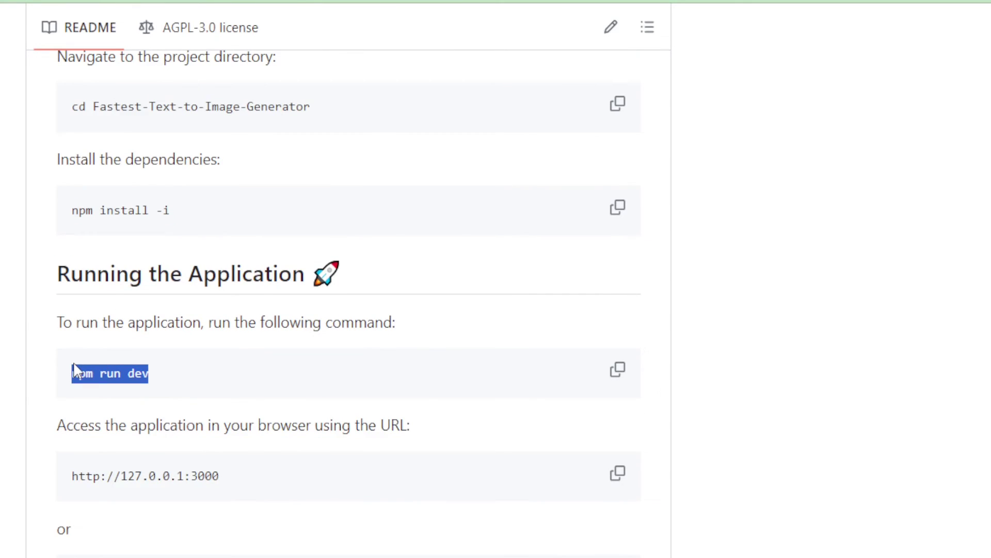
- Run npm run dev in the Visual Studio Code project terminal
{"action": "key", "text": "alt+Tab"}
{"action": "type", "text": "npm run dev"}
{"action": "key", "text": "Return"}
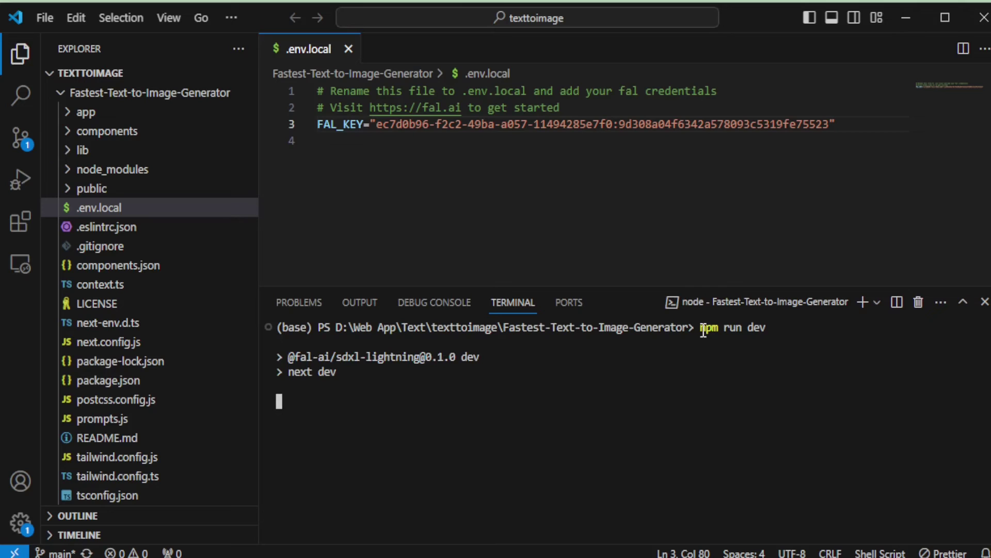
{"action": "left_click_drag", "start_coordinate": [529, 417], "coordinate": [389, 417]}
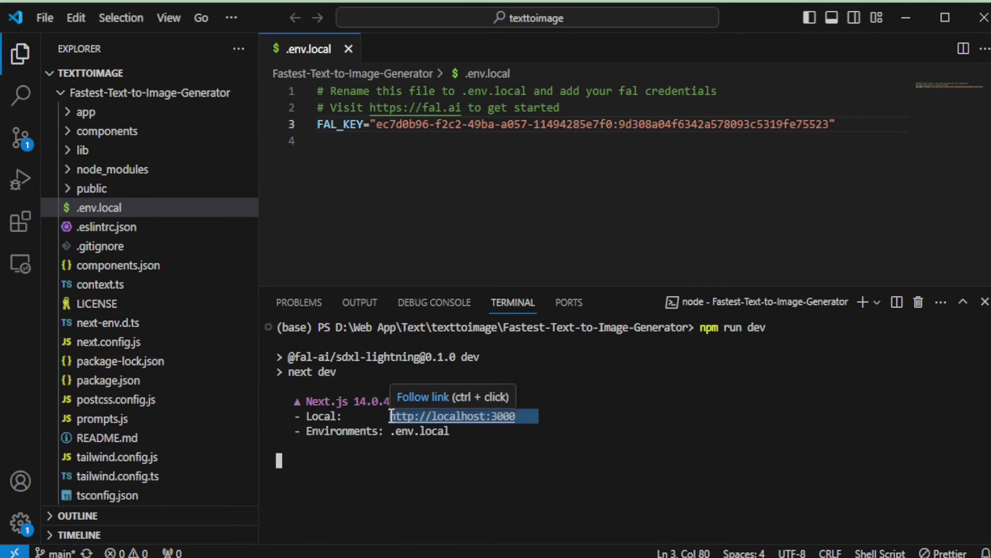
{"action": "left_click", "coordinate": [457, 417], "text": "ctrl"}
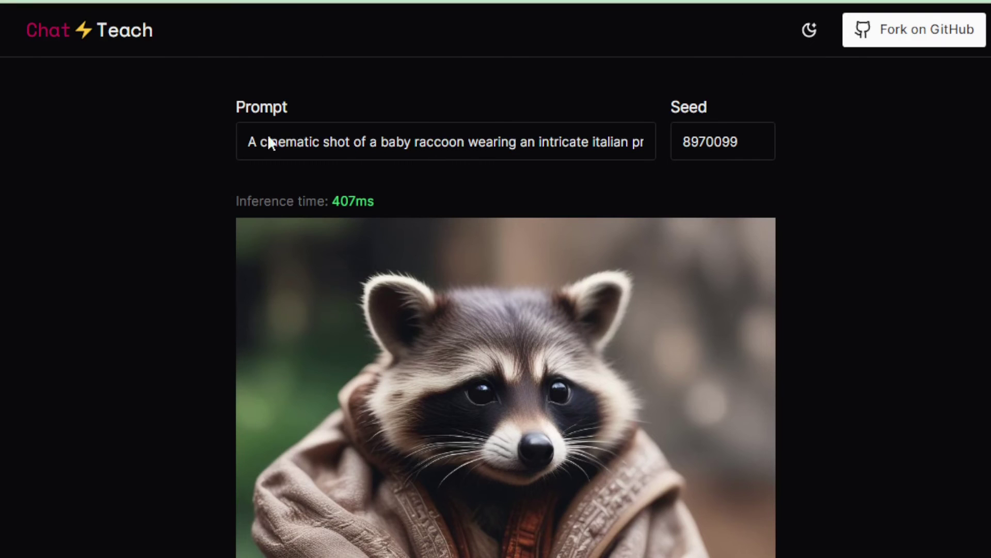
{"action": "left_click", "coordinate": [808, 29]}
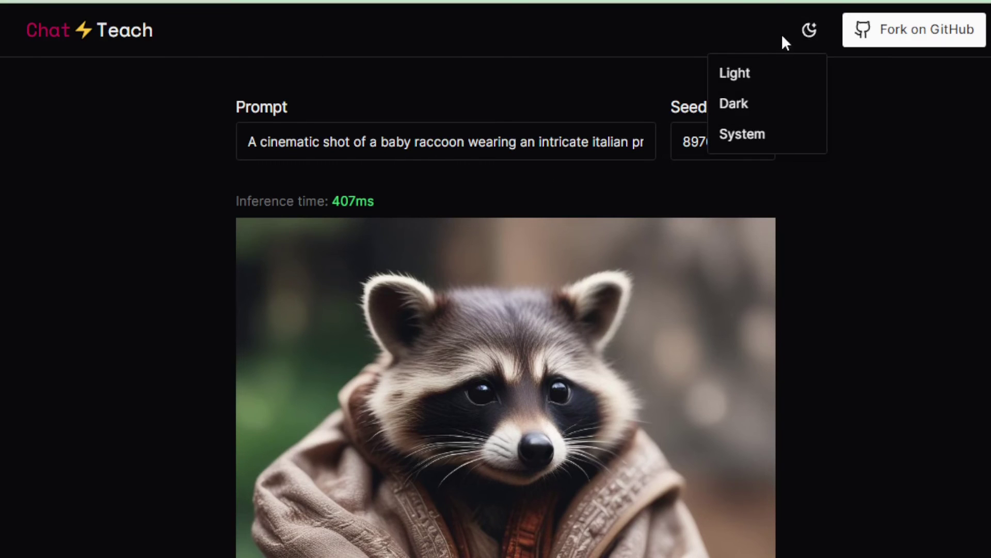
{"action": "left_click", "coordinate": [737, 73]}
{"action": "left_click", "coordinate": [808, 30]}
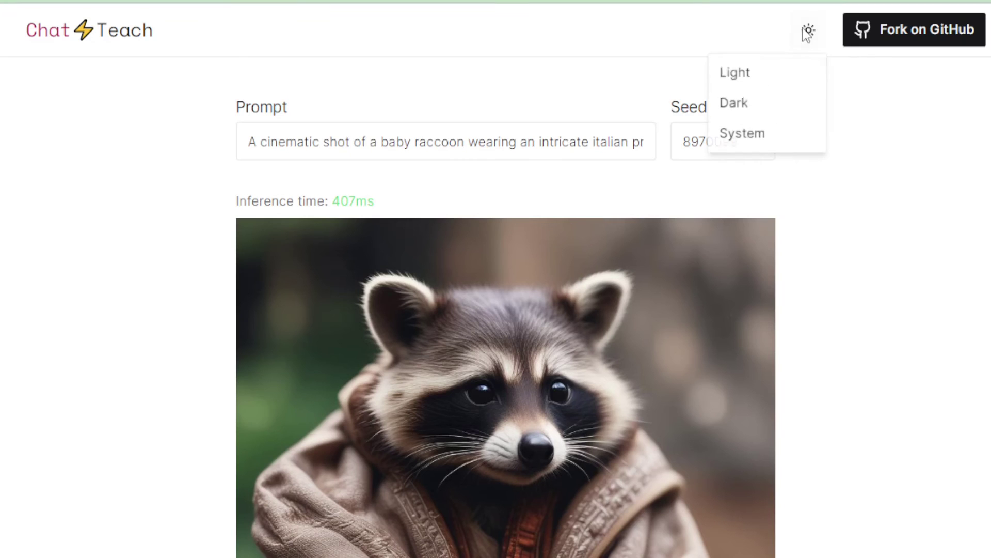
{"action": "left_click", "coordinate": [763, 105]}
{"action": "left_click", "coordinate": [802, 32]}
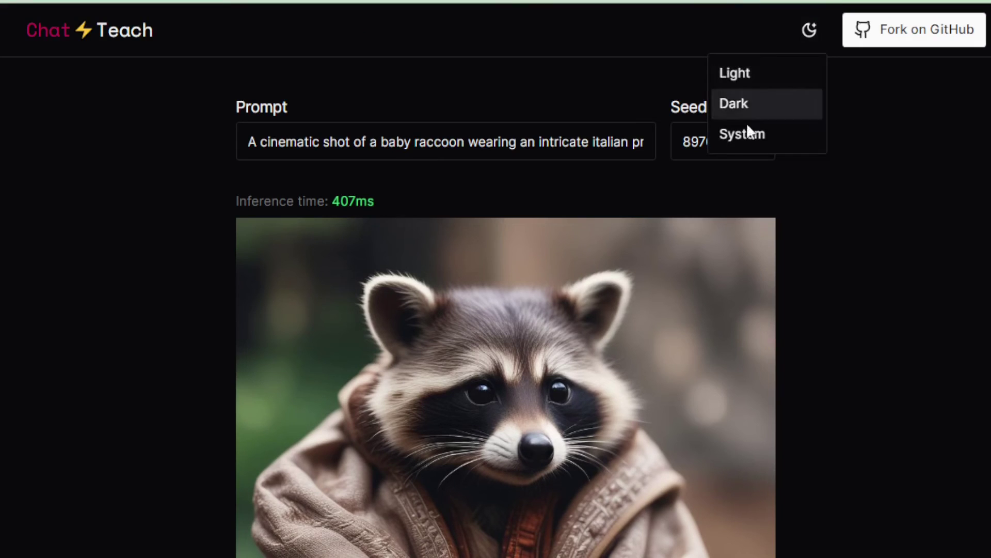
{"action": "left_click", "coordinate": [749, 128]}
{"action": "left_click", "coordinate": [809, 30]}
{"action": "left_click", "coordinate": [756, 75]}
{"action": "left_click", "coordinate": [808, 30]}
{"action": "left_click", "coordinate": [751, 105]}
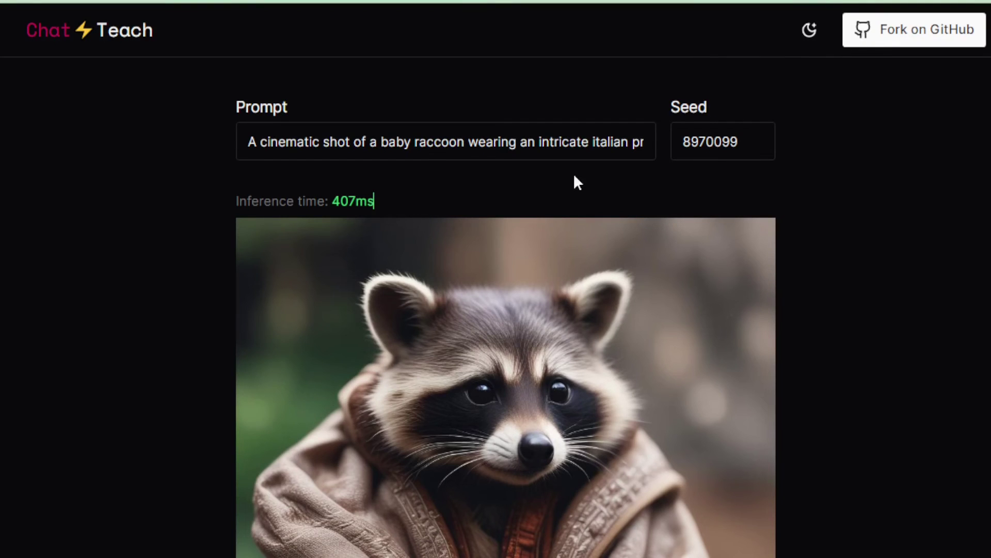
{"action": "scroll", "coordinate": [308, 268], "scroll_direction": "down", "scroll_amount": 3}
{"action": "scroll", "coordinate": [314, 177], "scroll_direction": "up", "scroll_amount": 3}
{"action": "left_click", "coordinate": [304, 138]}
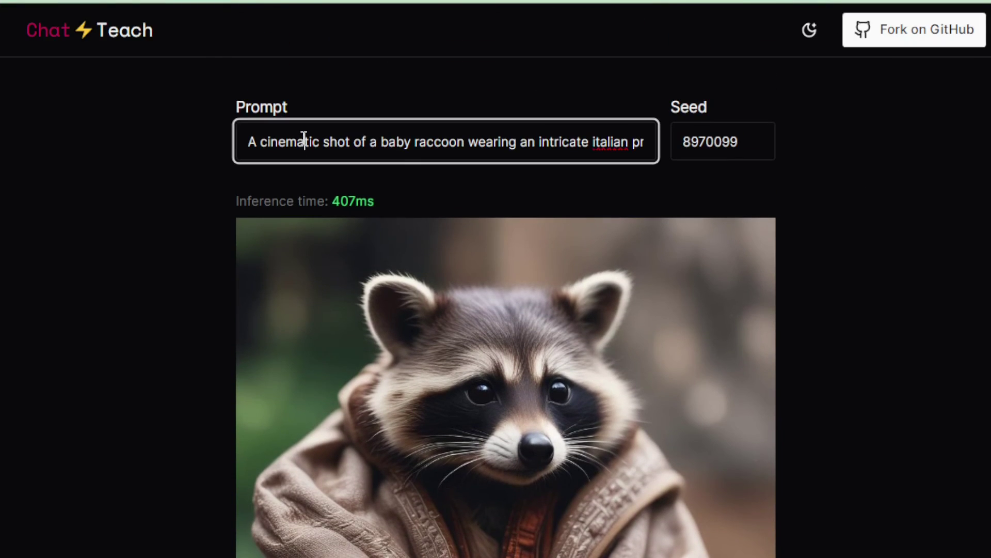
{"action": "key", "text": "ctrl+a"}
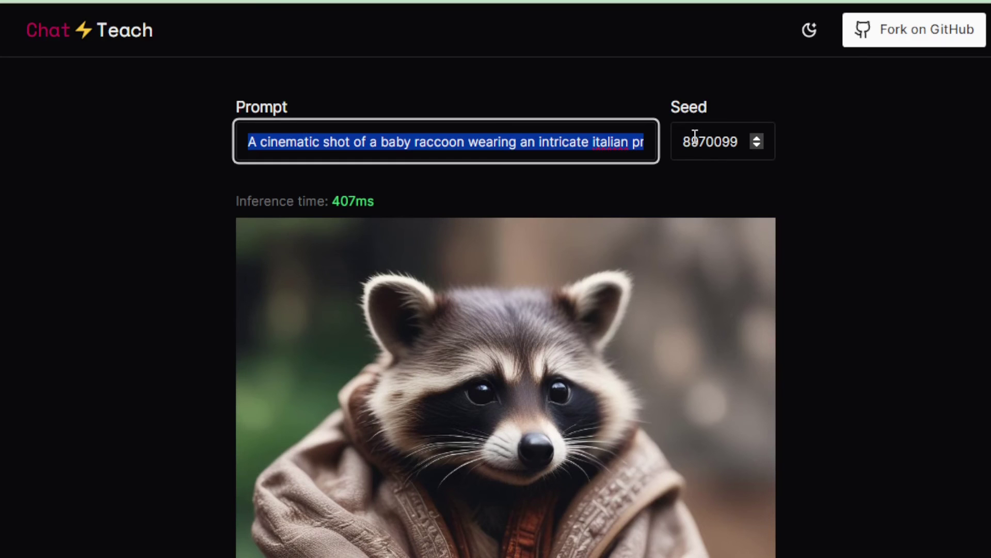
{"action": "left_click_drag", "start_coordinate": [375, 202], "coordinate": [336, 199]}
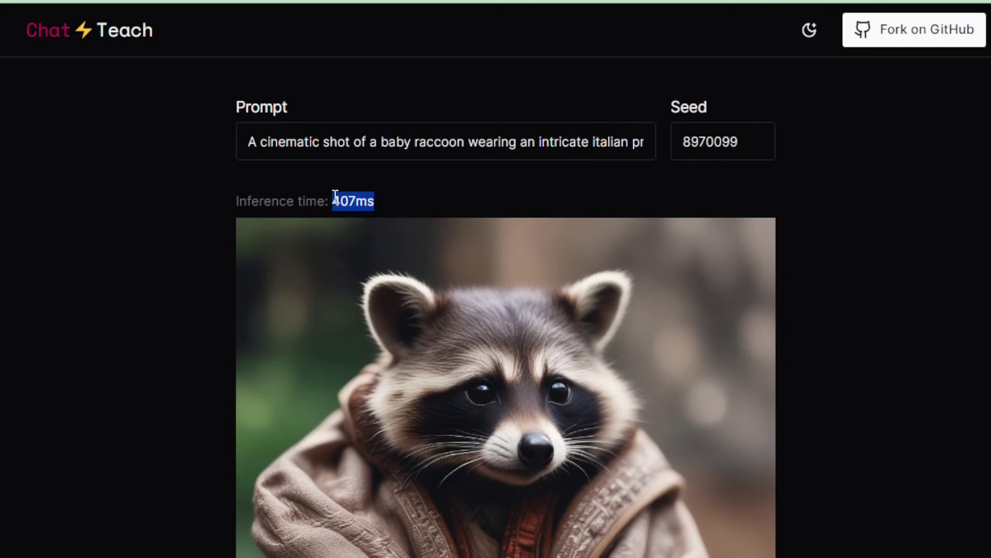
{"action": "left_click", "coordinate": [408, 203]}
{"action": "scroll", "coordinate": [502, 313], "scroll_direction": "down", "scroll_amount": 3}
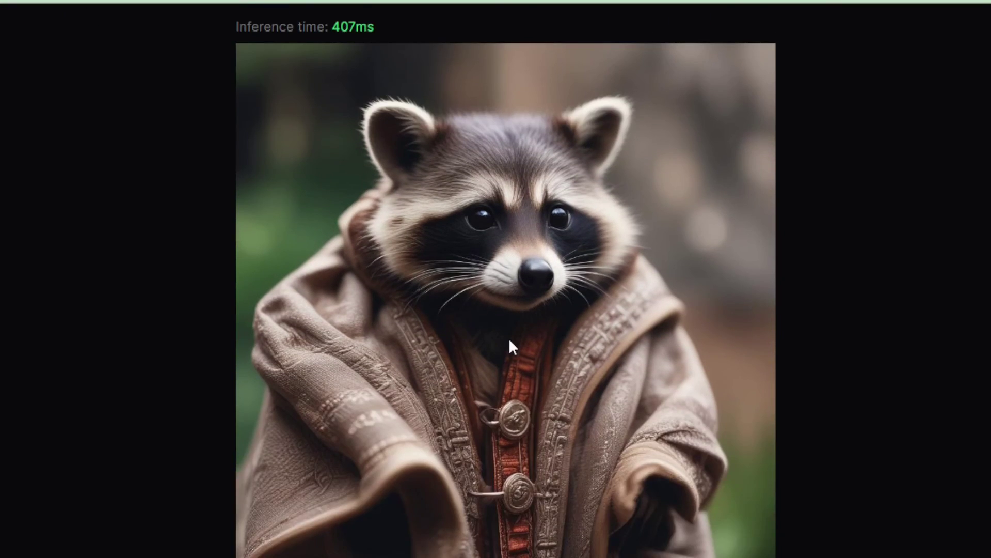
{"action": "scroll", "coordinate": [509, 338], "scroll_direction": "up", "scroll_amount": 3}
{"action": "left_click", "coordinate": [596, 135]}
- Replace the raccoon prompt with 'a cat wearing a cap in a office' and review the regenerated image
{"action": "triple_click", "coordinate": [596, 135]}
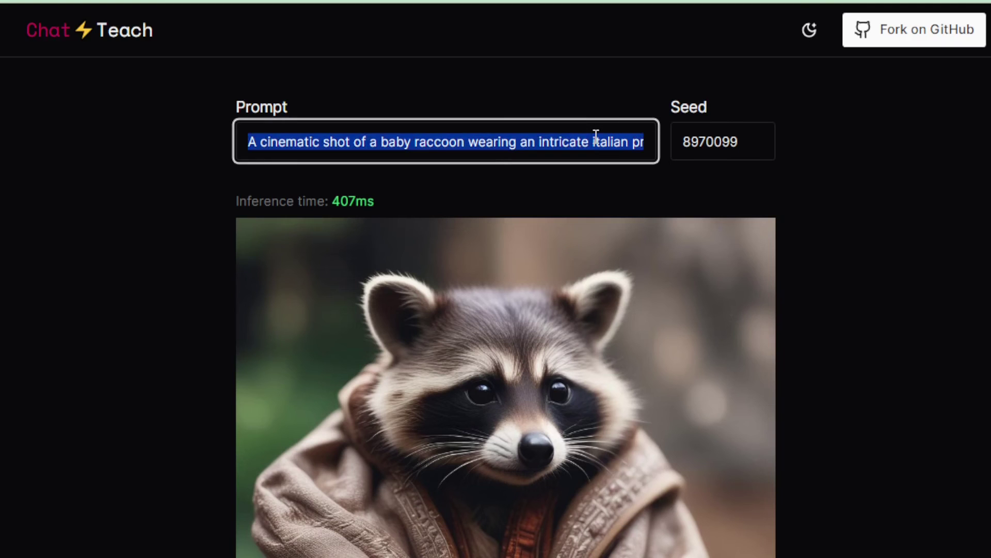
{"action": "type", "text": "a "}
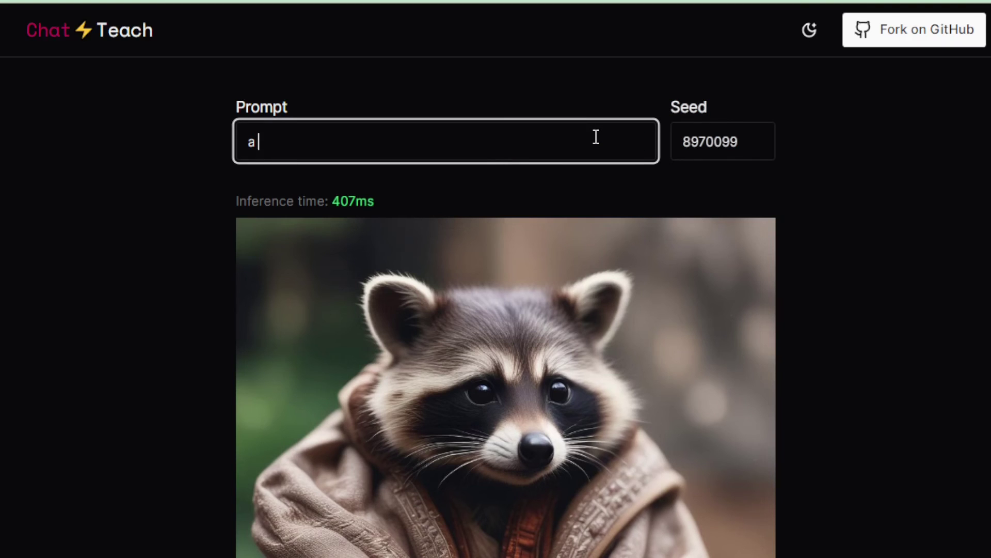
{"action": "type", "text": "cat"}
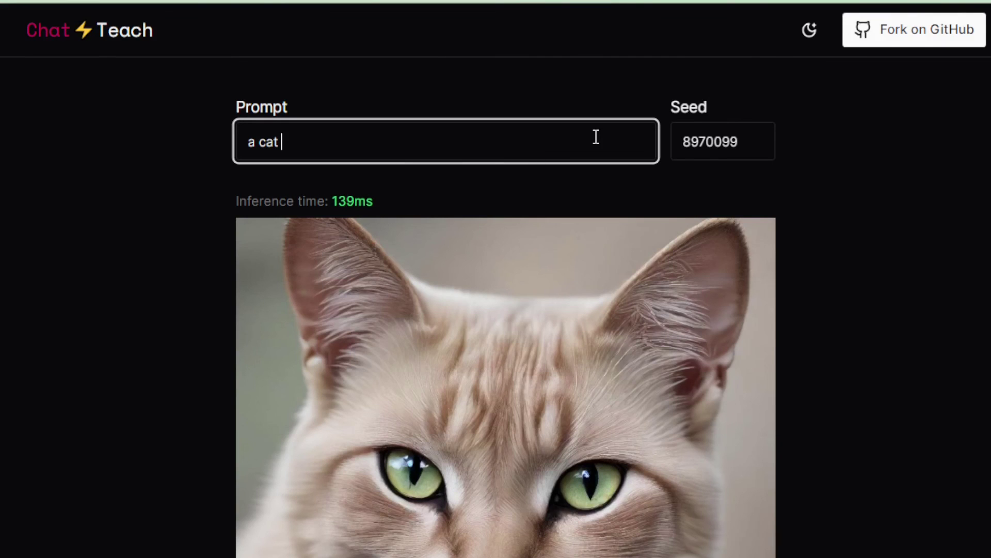
{"action": "type", "text": " weari"}
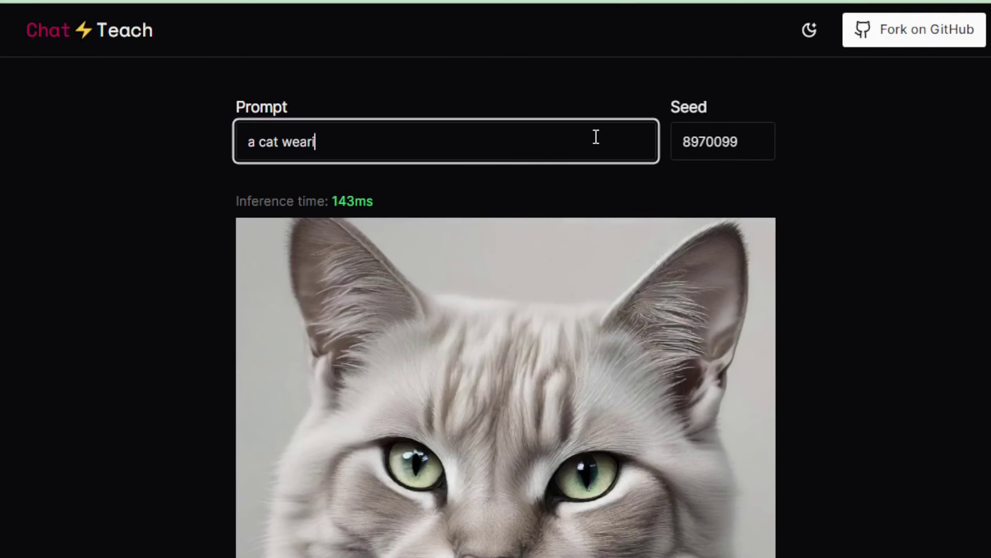
{"action": "type", "text": "ng a cap"}
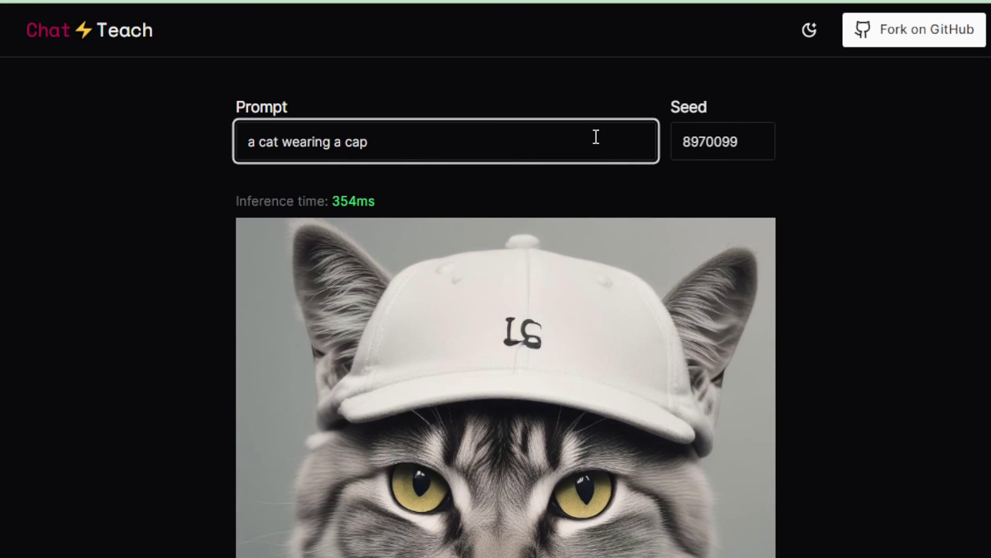
{"action": "type", "text": " in a office"}
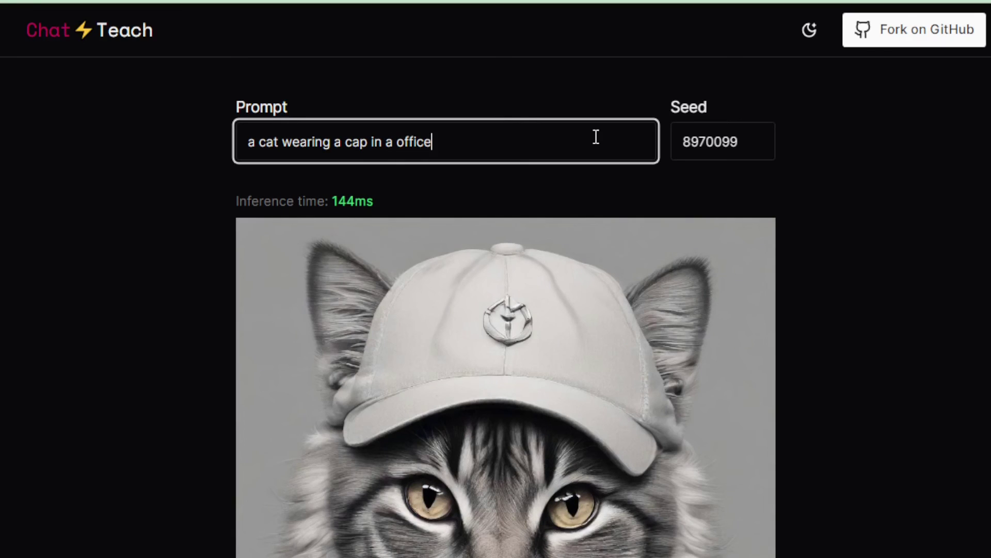
{"action": "scroll", "coordinate": [829, 273], "scroll_direction": "down", "scroll_amount": 5}
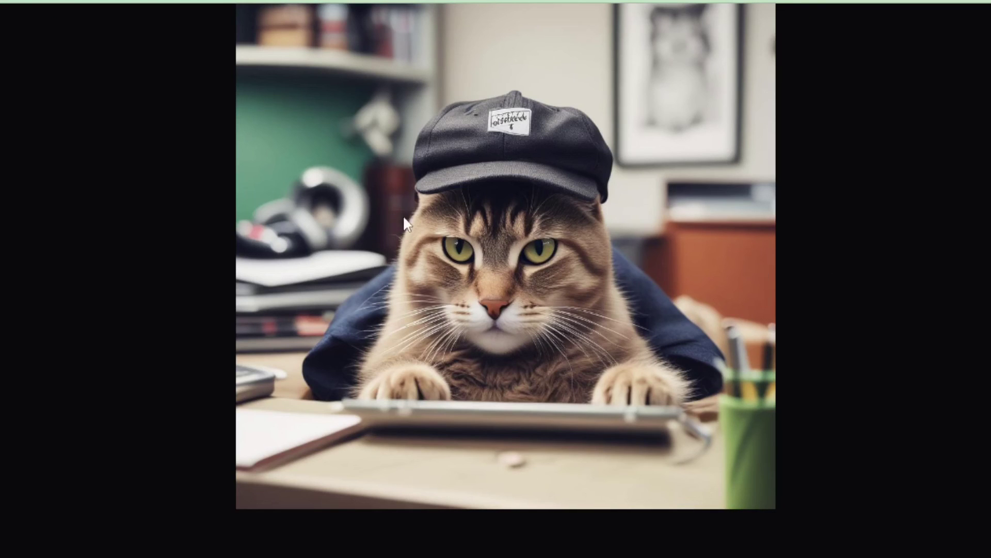
{"action": "scroll", "coordinate": [436, 247], "scroll_direction": "up", "scroll_amount": 2}
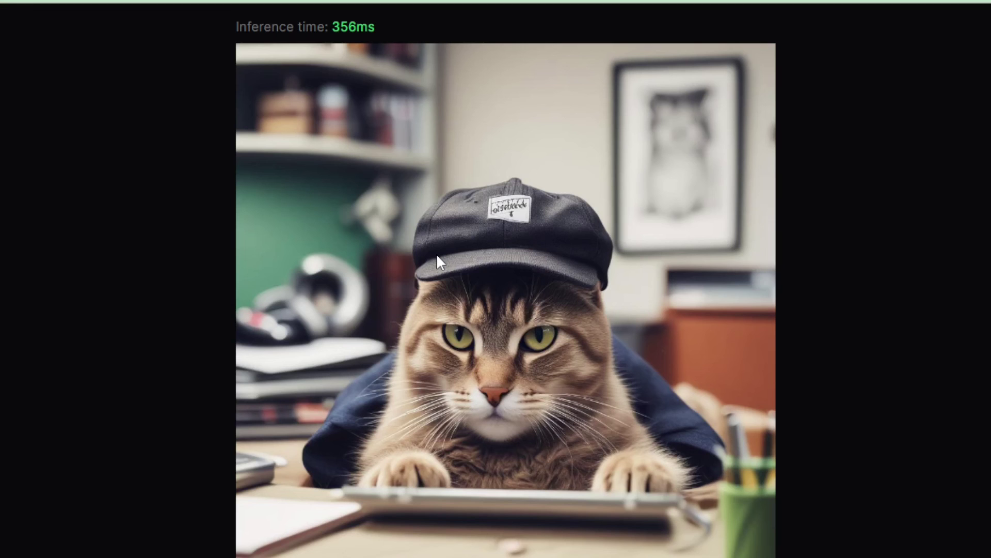
{"action": "scroll", "coordinate": [436, 253], "scroll_direction": "up", "scroll_amount": 4}
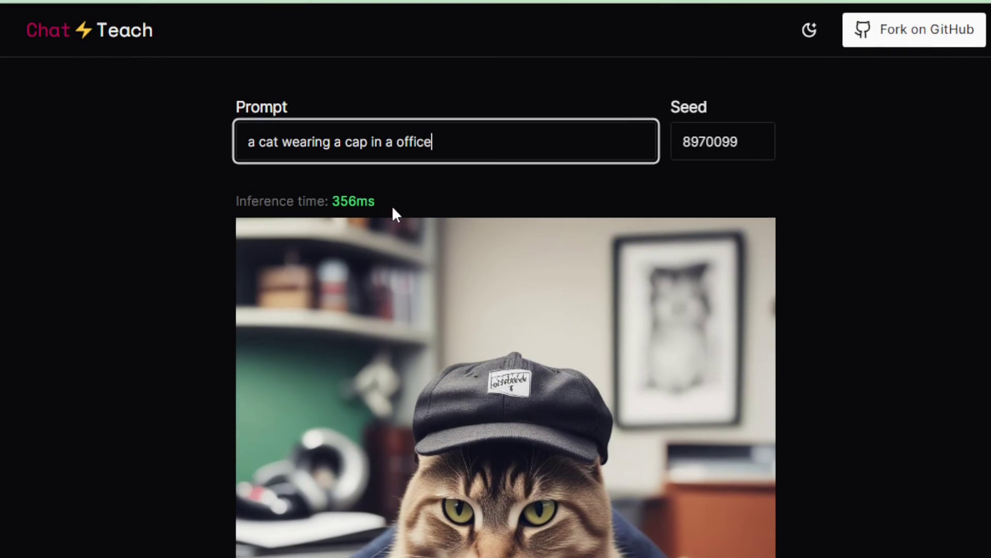
- Append 'with a lion' after 'office' in the prompt and view the lion scene
{"action": "left_click_drag", "start_coordinate": [392, 205], "coordinate": [270, 191]}
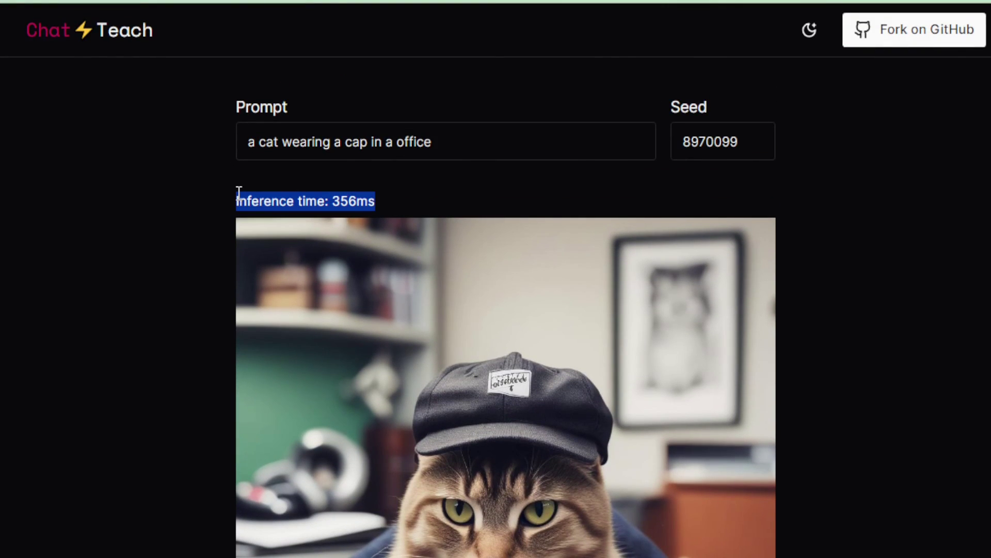
{"action": "left_click", "coordinate": [213, 227]}
{"action": "scroll", "coordinate": [213, 227], "scroll_direction": "down", "scroll_amount": 2}
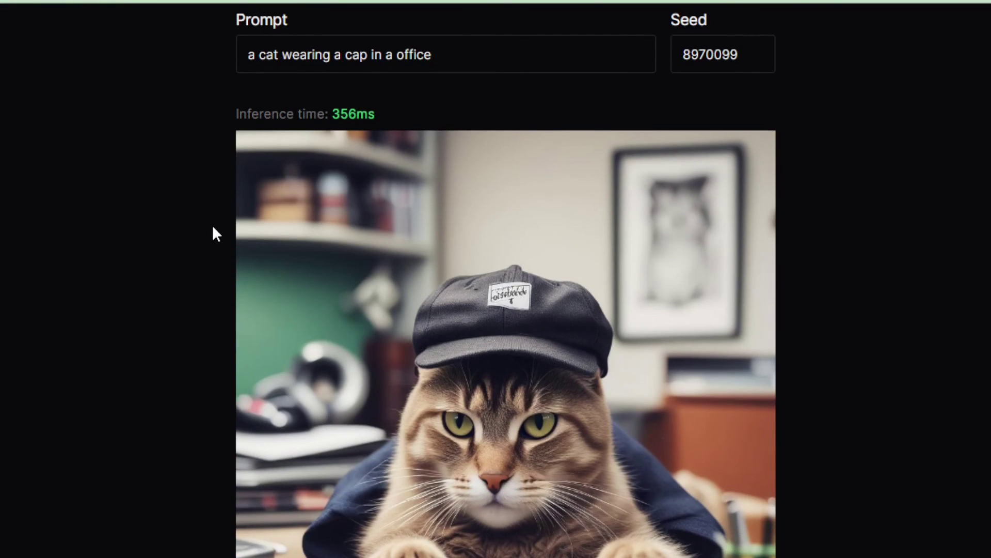
{"action": "left_click", "coordinate": [461, 57]}
{"action": "type", "text": "with a"}
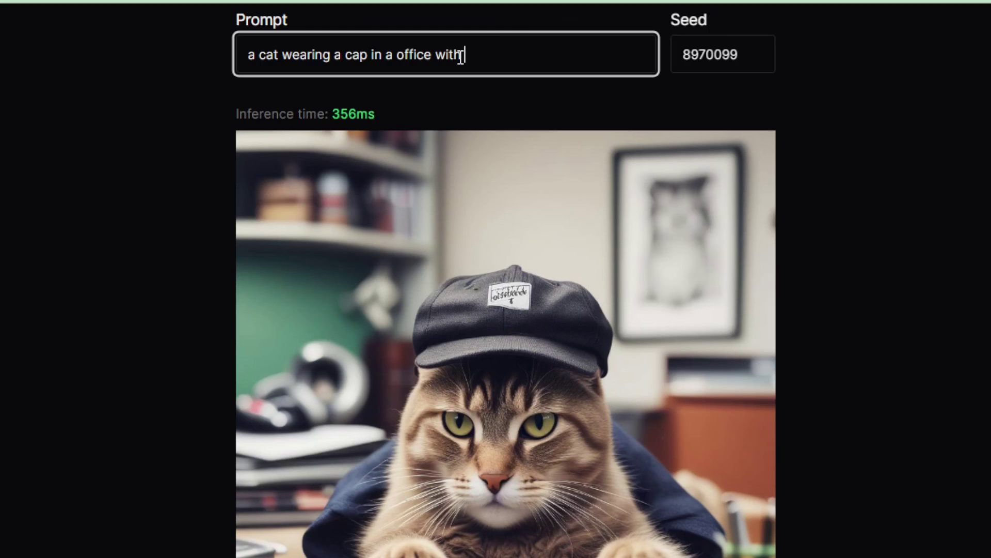
{"action": "type", "text": " lion"}
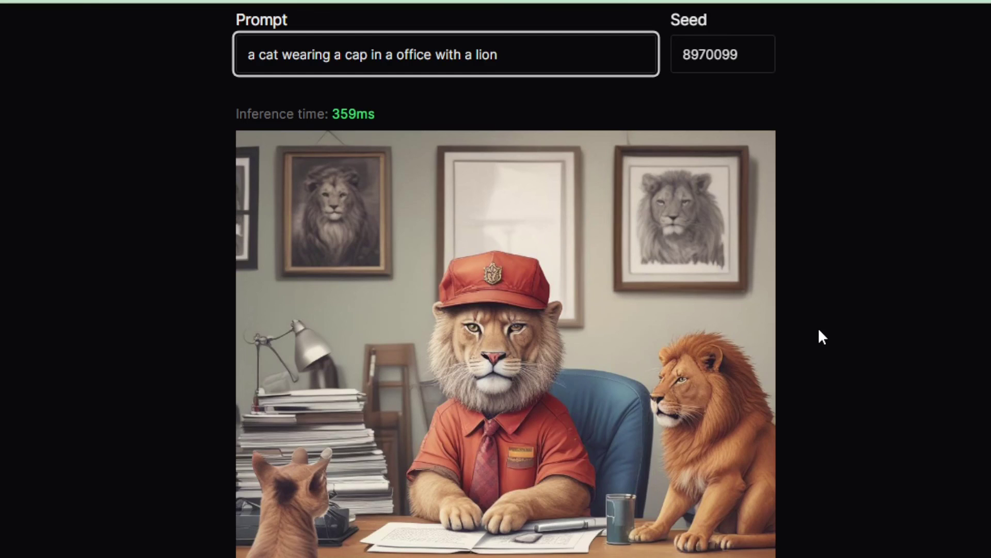
{"action": "scroll", "coordinate": [823, 337], "scroll_direction": "down", "scroll_amount": 2}
{"action": "scroll", "coordinate": [842, 337], "scroll_direction": "down", "scroll_amount": 2}
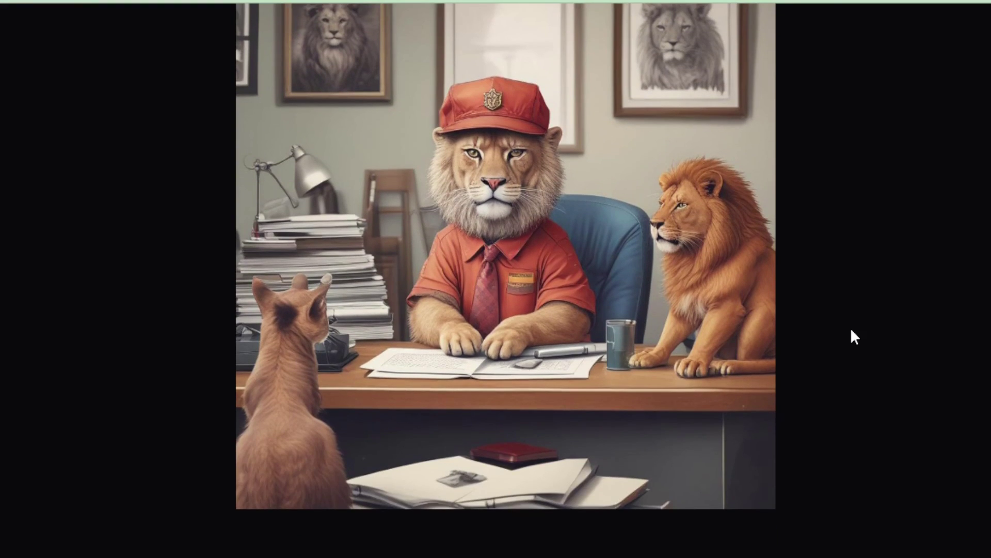
{"action": "scroll", "coordinate": [852, 337], "scroll_direction": "up", "scroll_amount": 2}
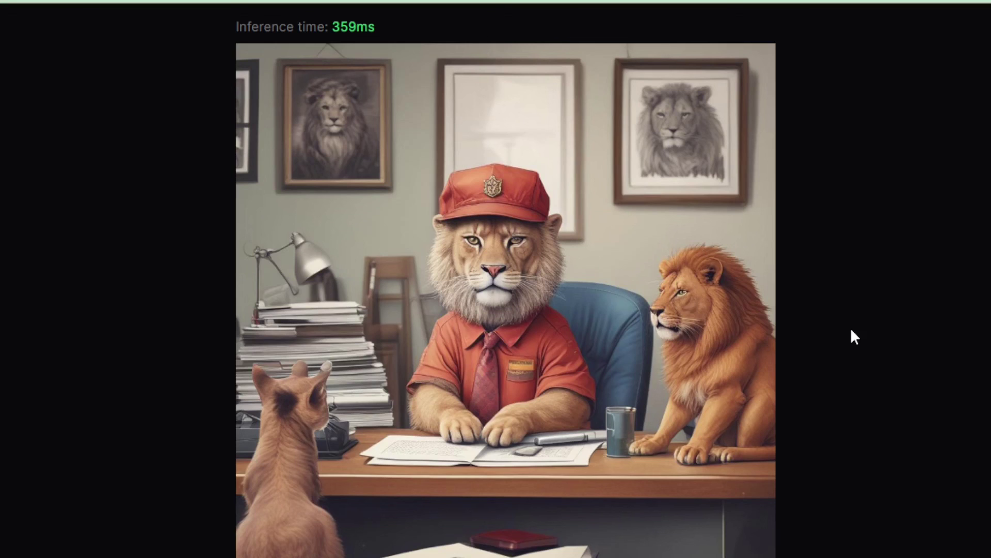